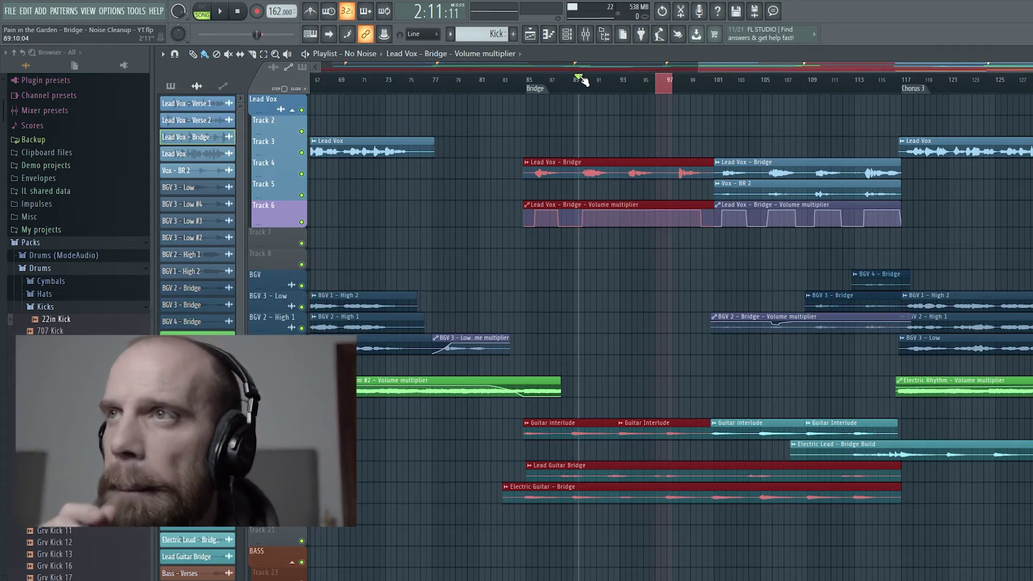
- Play the bridge, then zoom the Playlist in on the lead vocal clip and automation at bars 92–102
key("space")
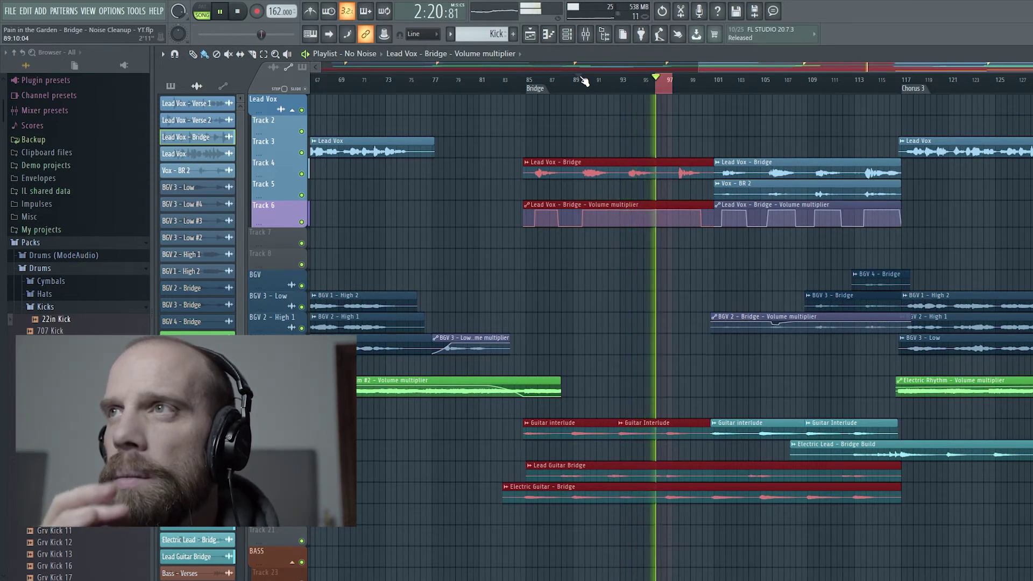
key("space")
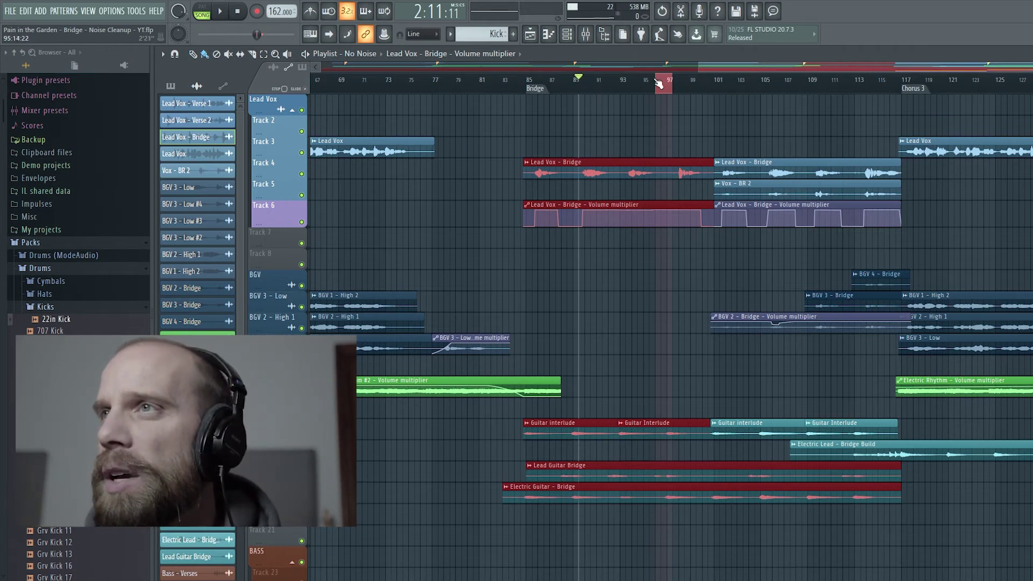
scroll(672, 195, "up", 3)
scroll(670, 196, "up", 3)
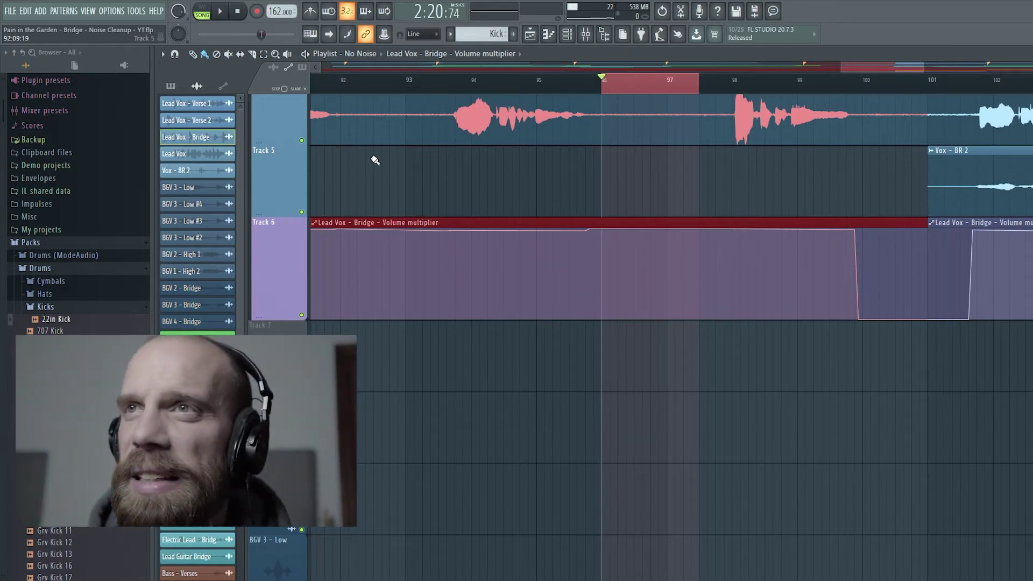
- Solo the Lead Vox track, re-enable automation Track 6, and play the bridge from bar 96
right_click(302, 140)
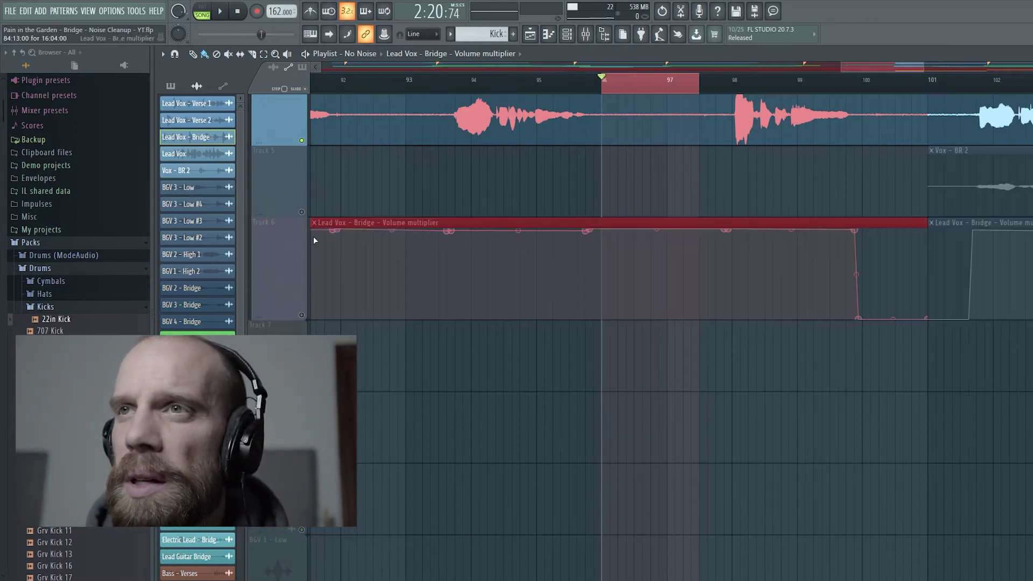
left_click(302, 315)
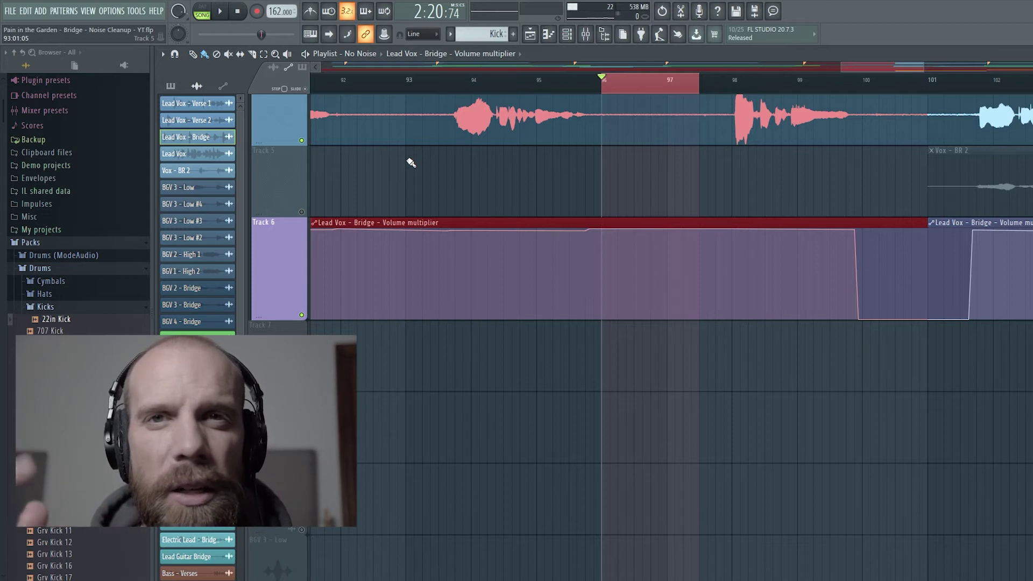
key("space")
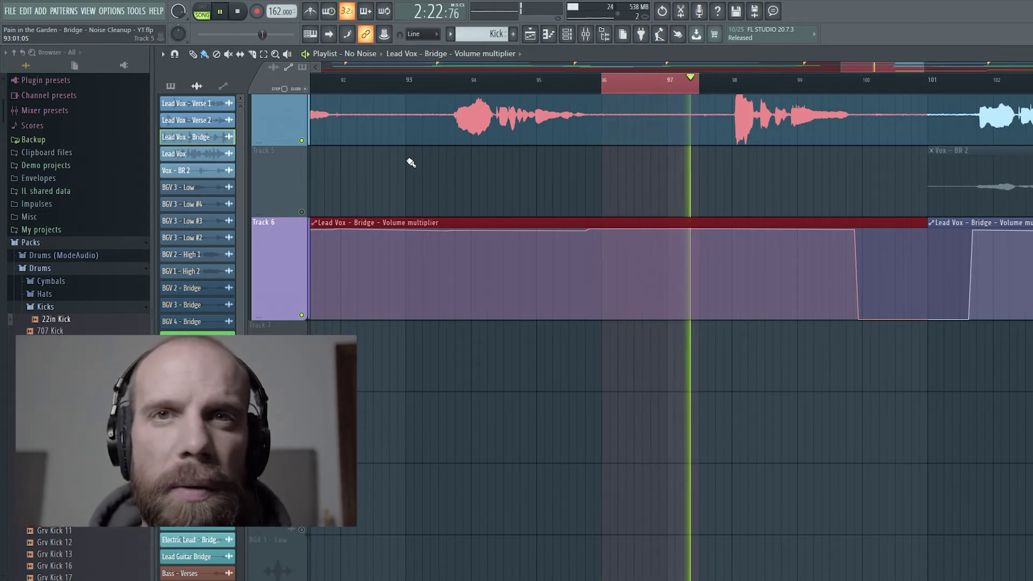
key("space")
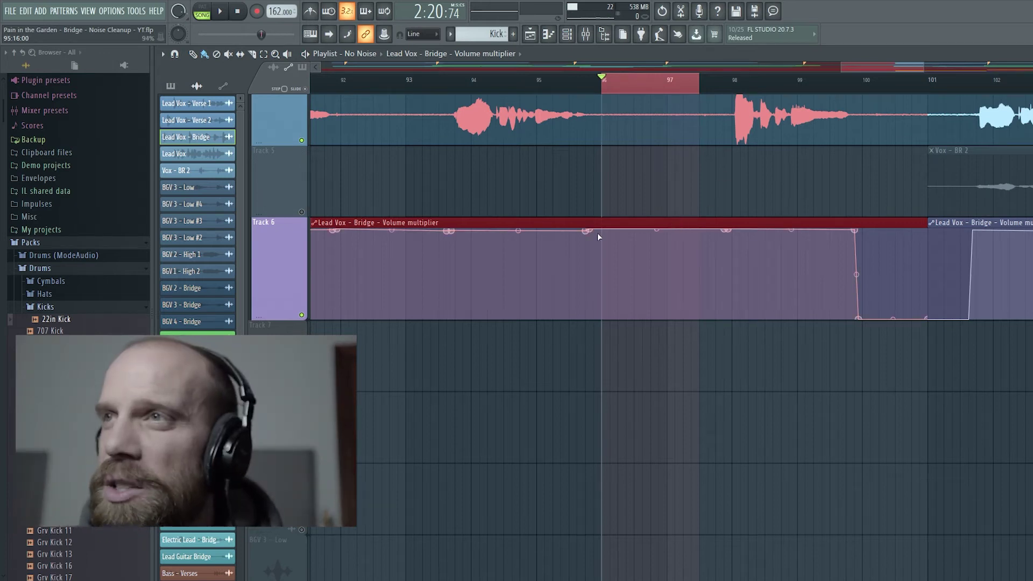
- Pull the volume automation points near bars 91.8, 93.7, 96 and 97 down to silence
left_click_drag(594, 231, 589, 317)
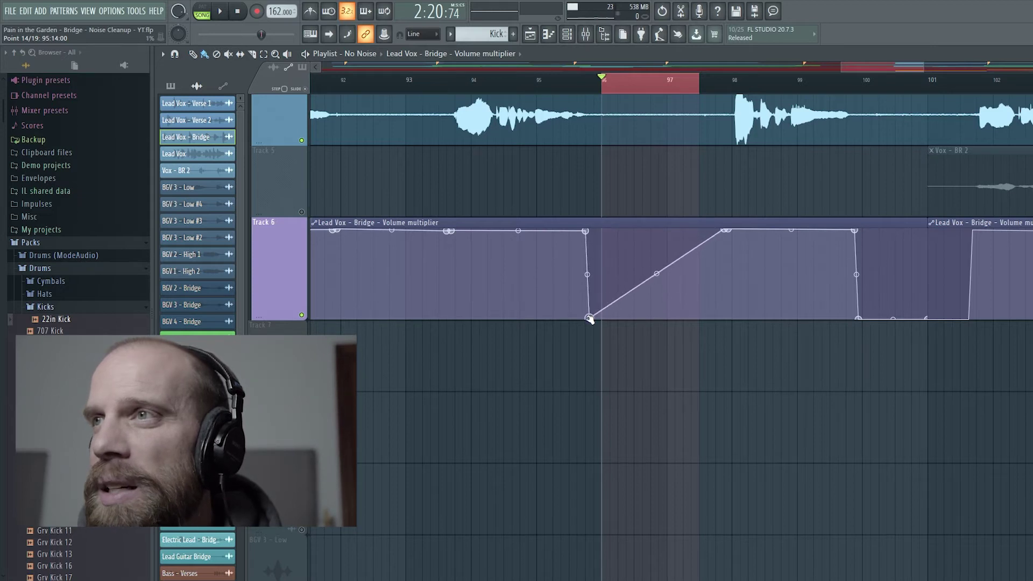
left_click_drag(721, 232, 725, 317)
left_click_drag(449, 231, 447, 318)
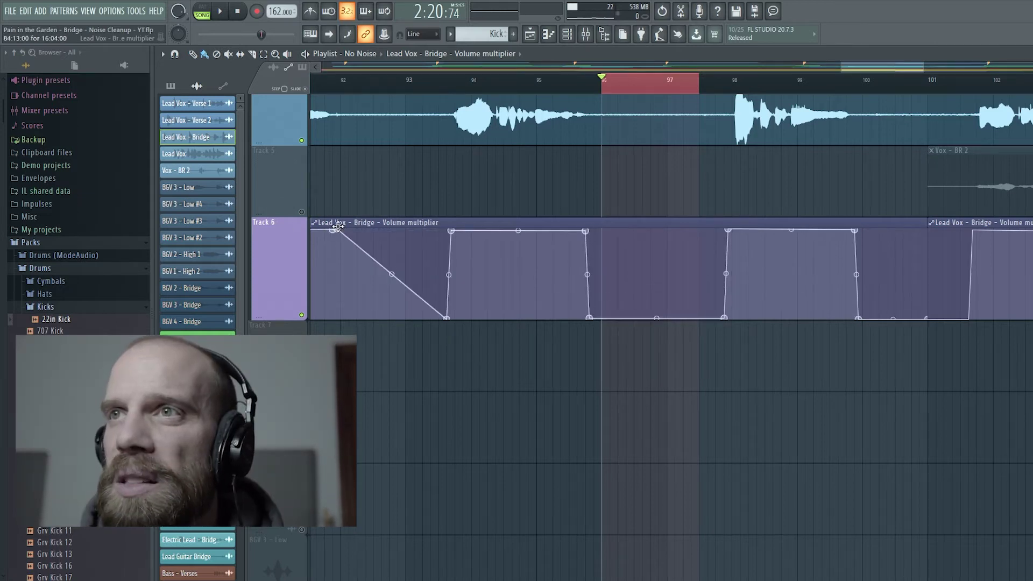
left_click_drag(337, 230, 337, 318)
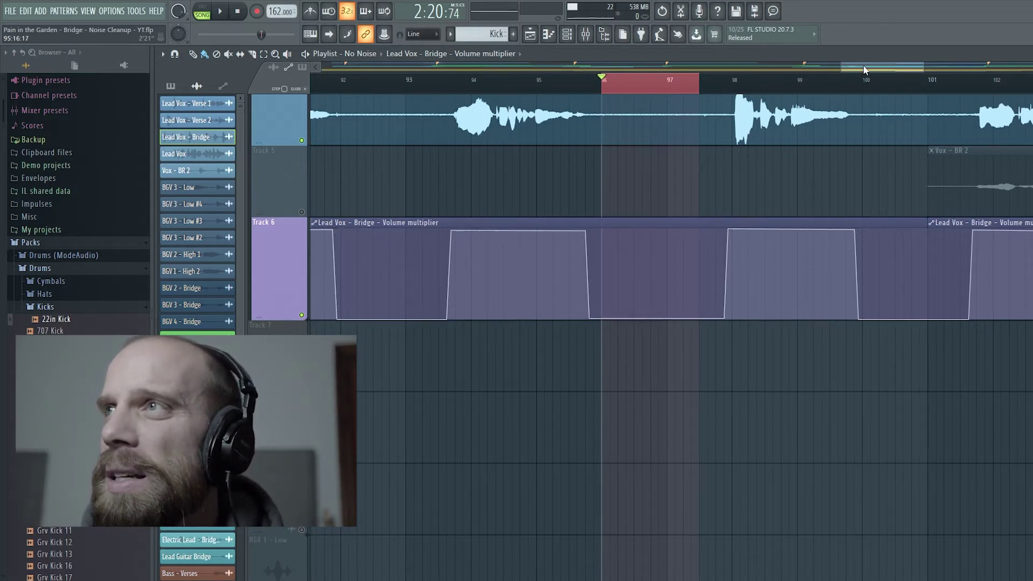
left_click_drag(863, 69, 783, 89)
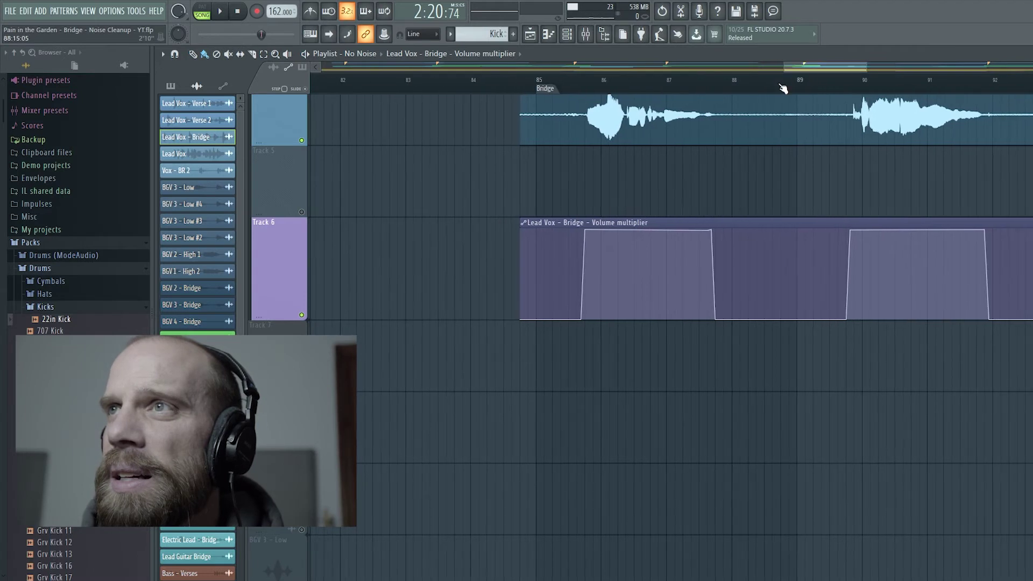
left_click(445, 152)
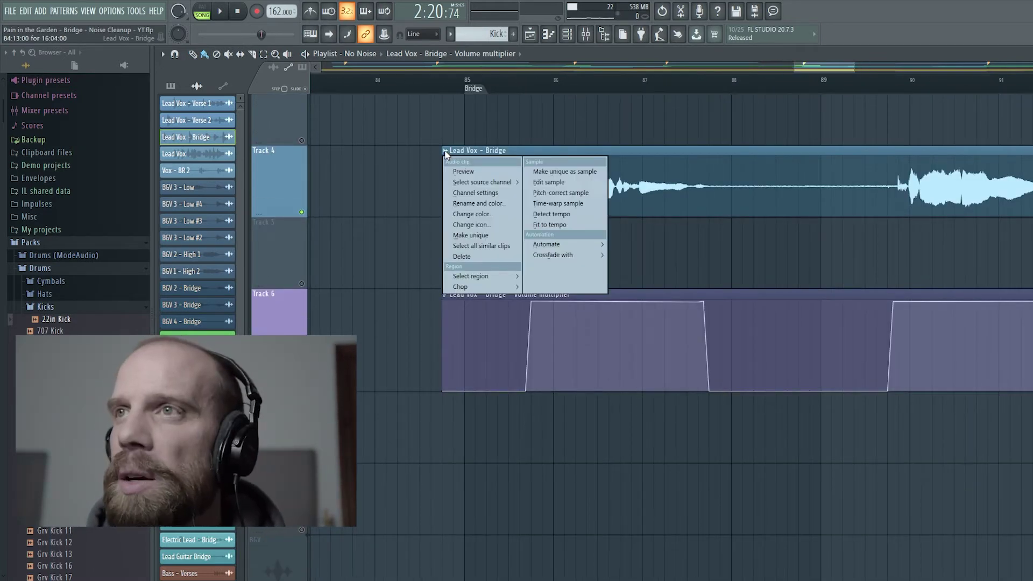
mouse_move(549, 246)
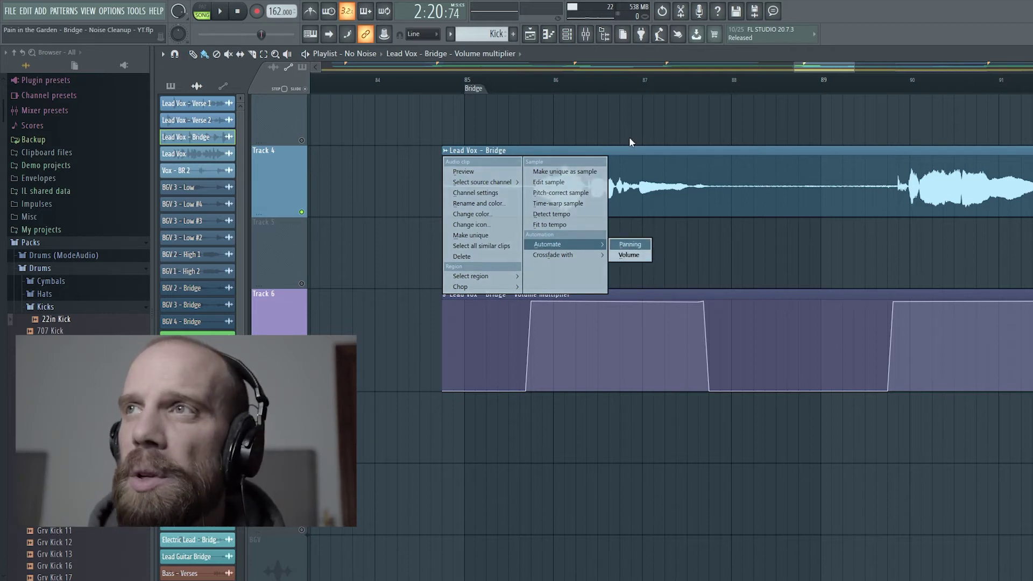
left_click(621, 57)
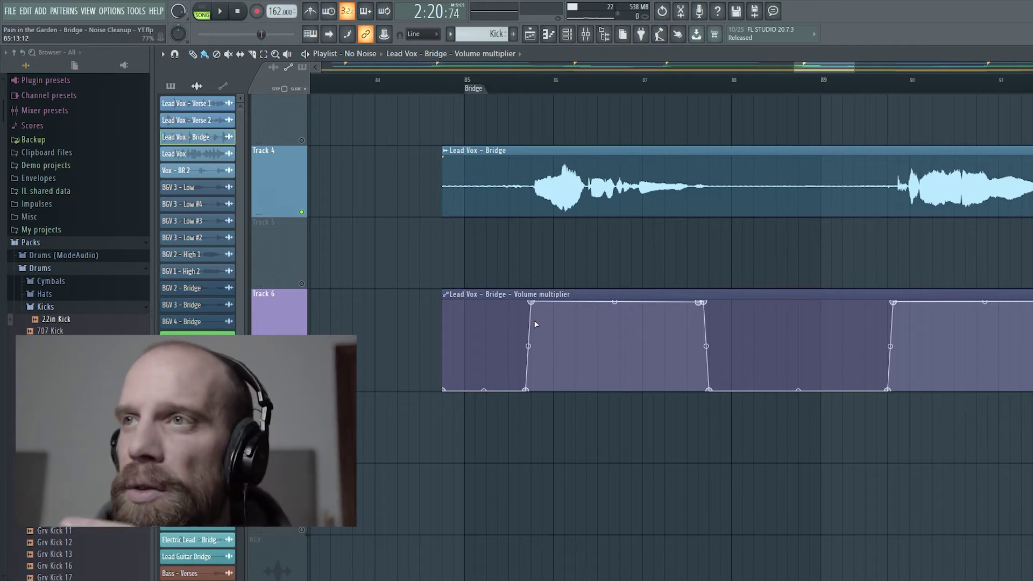
left_click(921, 302)
right_click(923, 303)
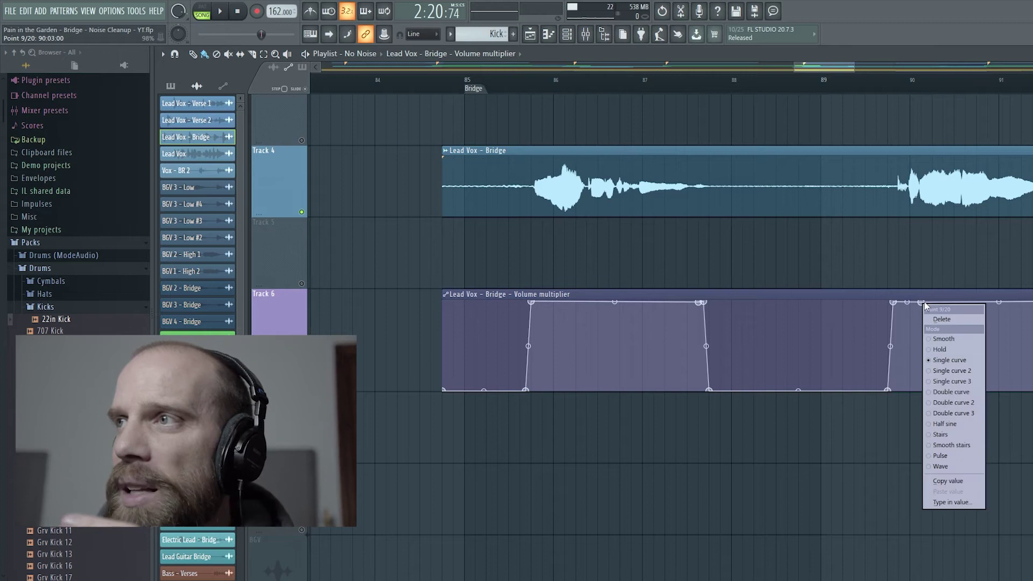
left_click(937, 319)
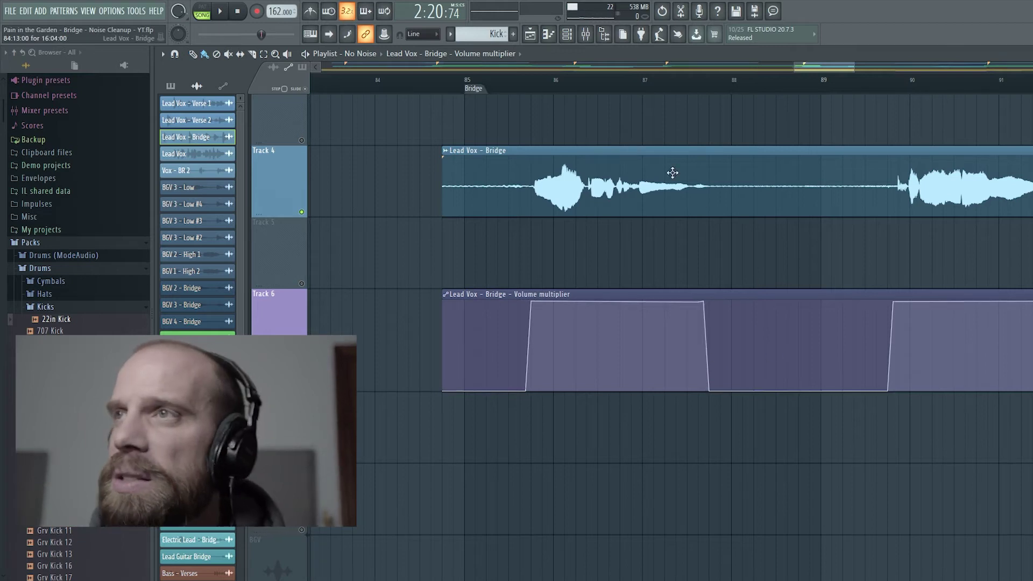
scroll(429, 189, "right", 2)
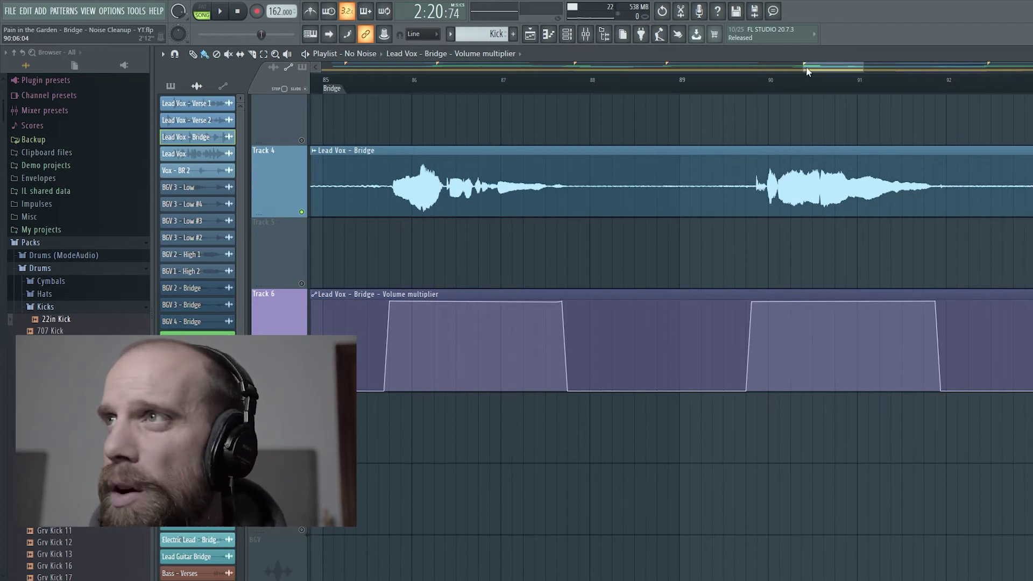
- Play the vocal from just before bar 94.4, then bring up the Mixer with F9
left_click_drag(806, 66, 842, 69)
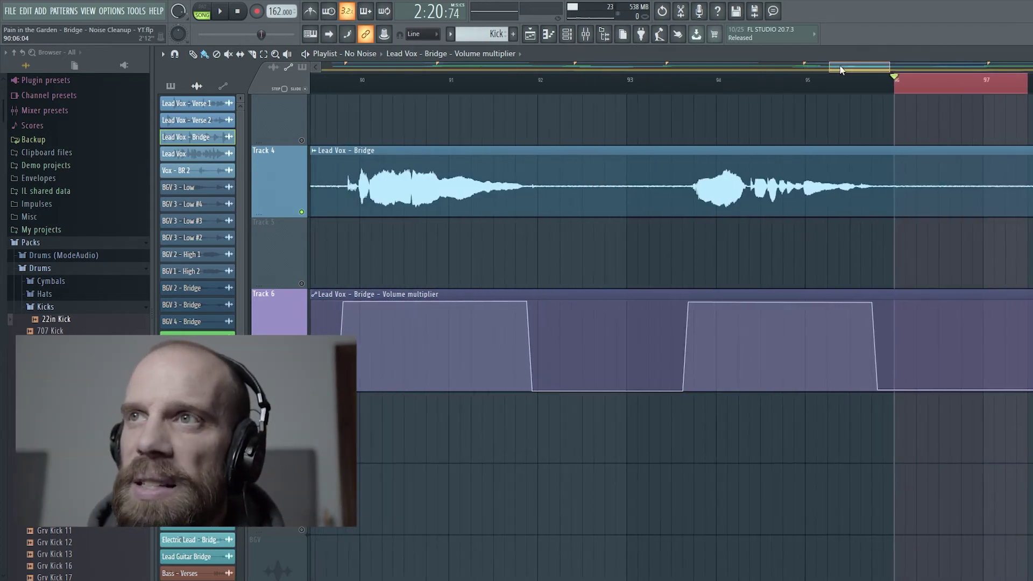
left_click(750, 80)
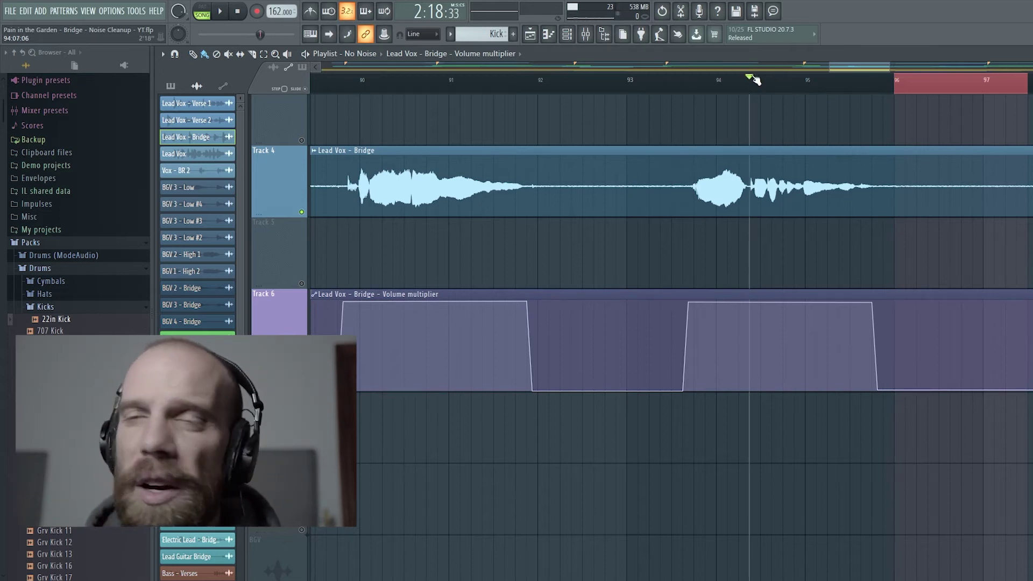
key("space")
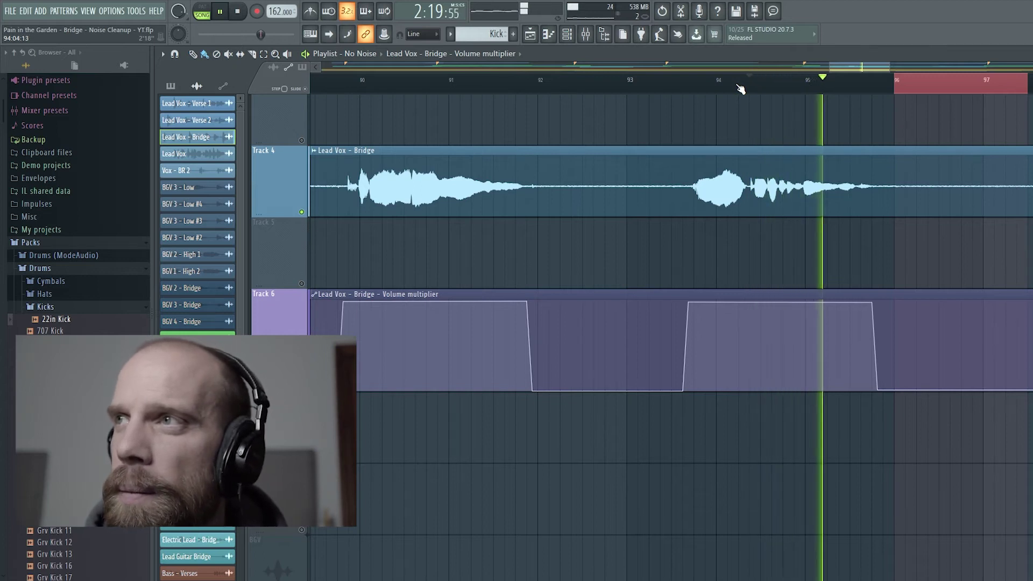
key("space")
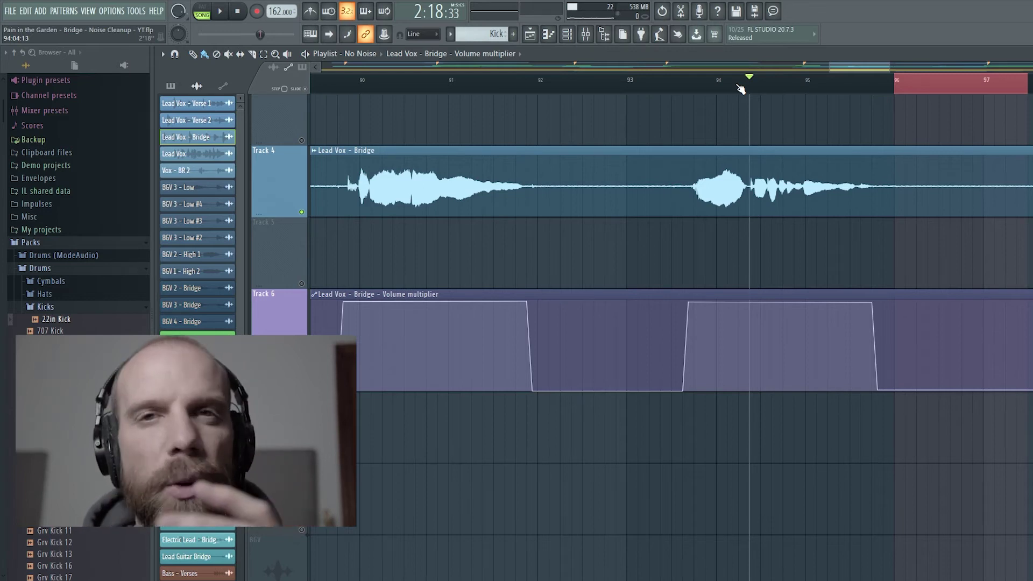
key("F9")
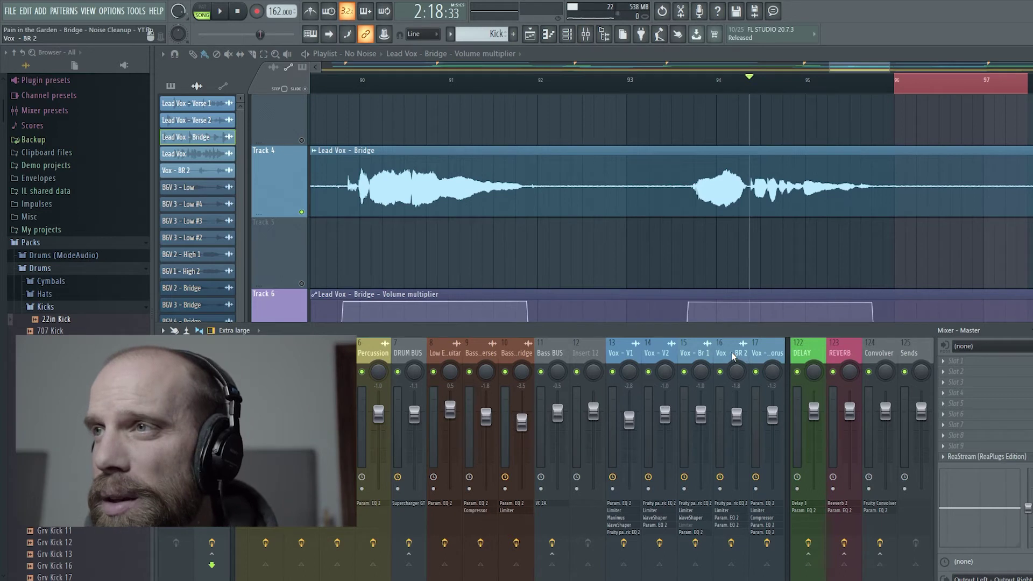
left_click(697, 353)
left_click(766, 353)
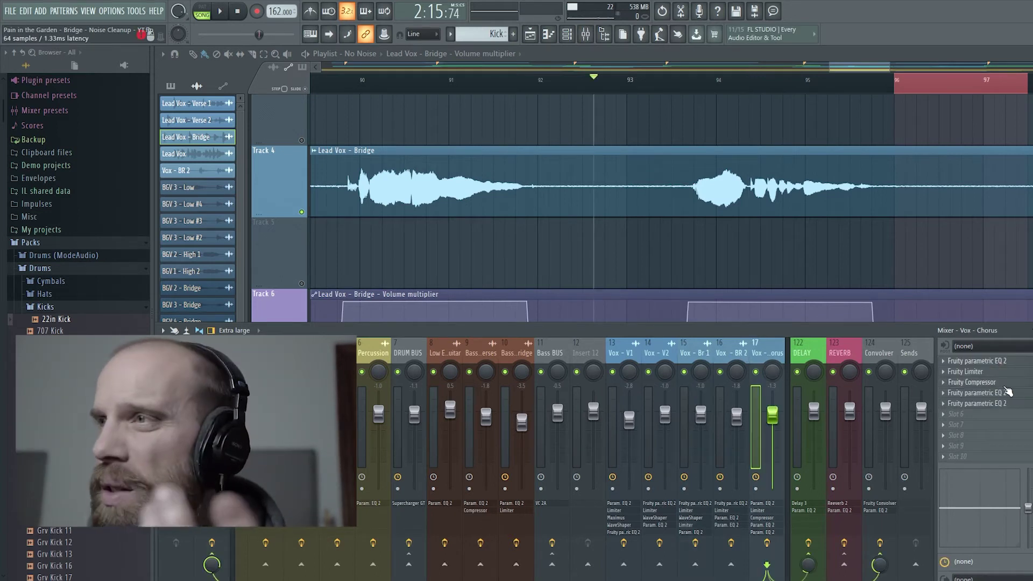
left_click(703, 354)
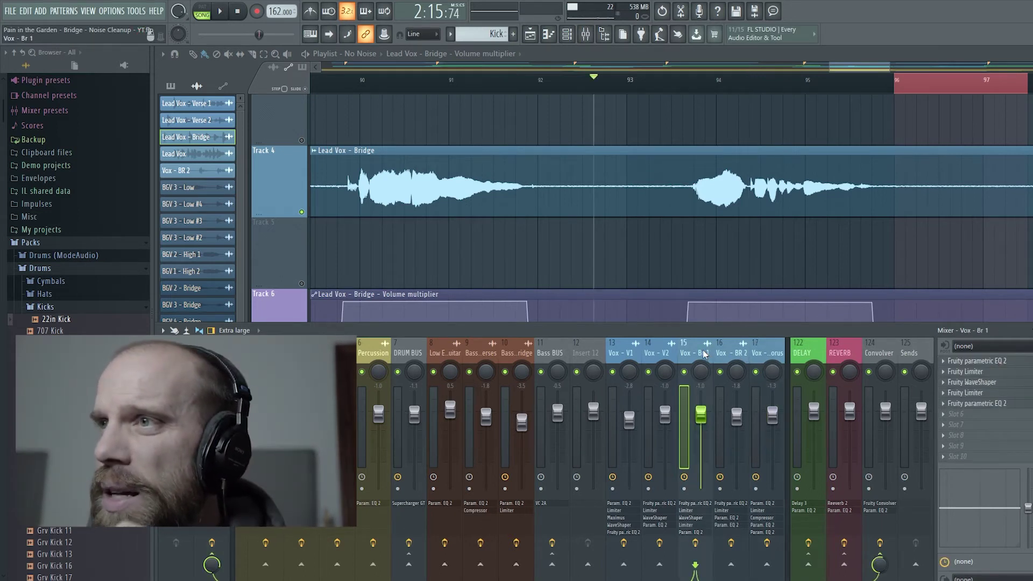
left_click(967, 392)
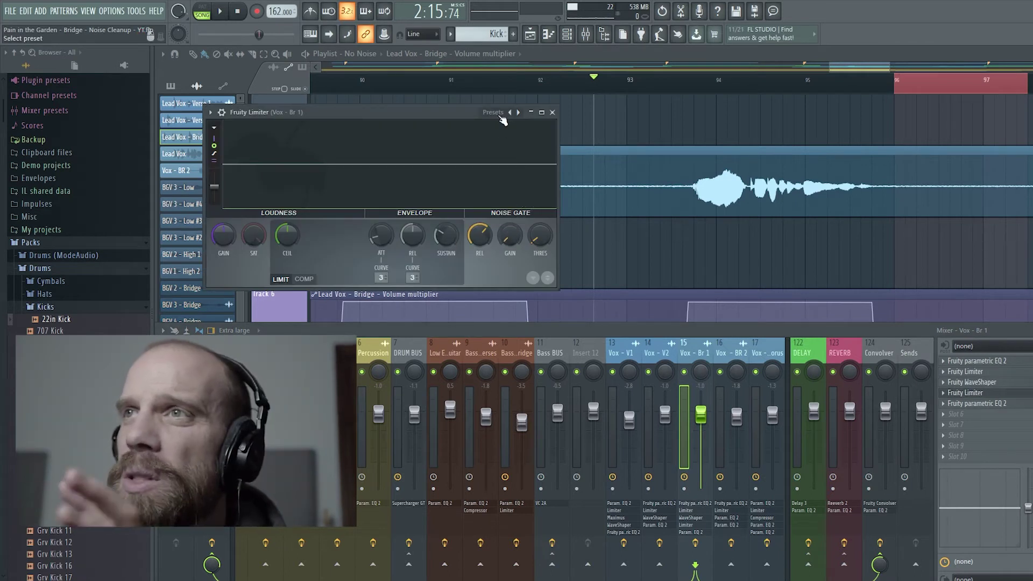
left_click(494, 113)
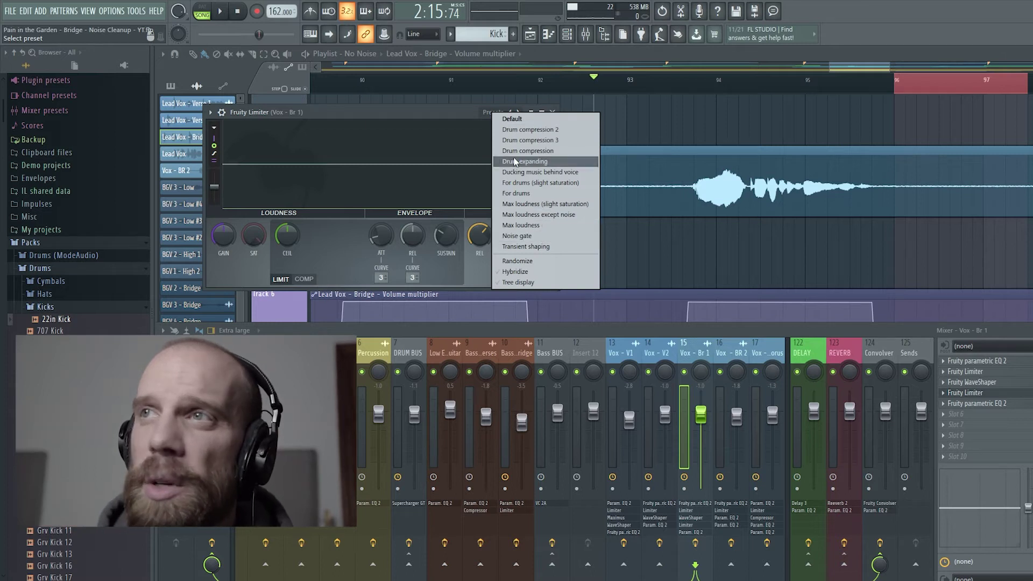
left_click(452, 111)
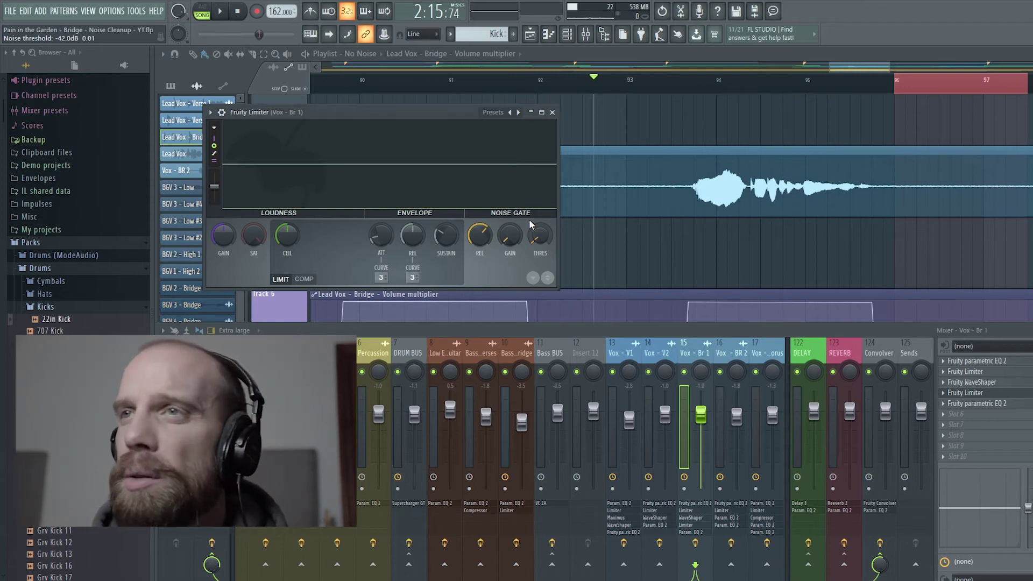
key("space")
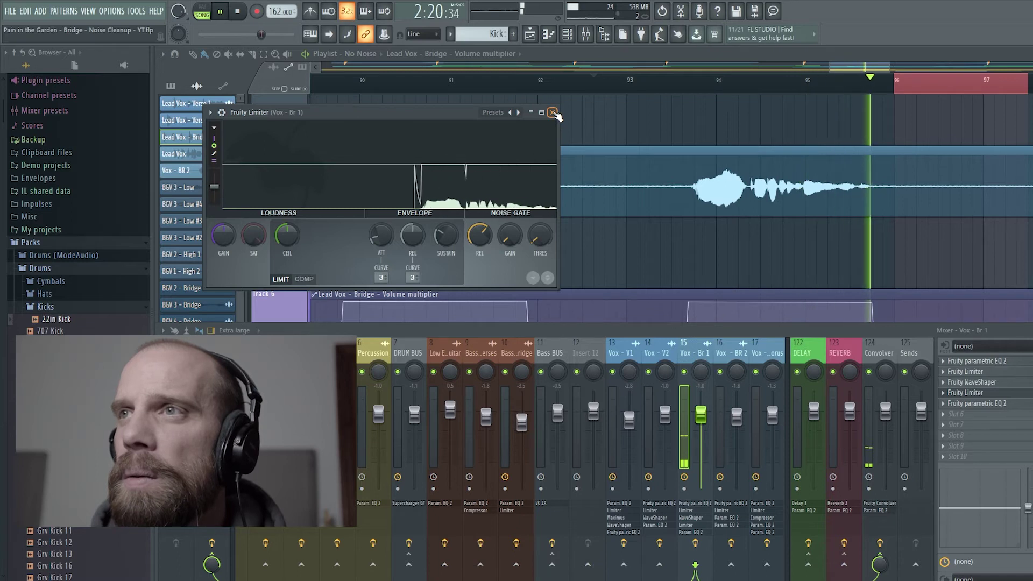
key("space")
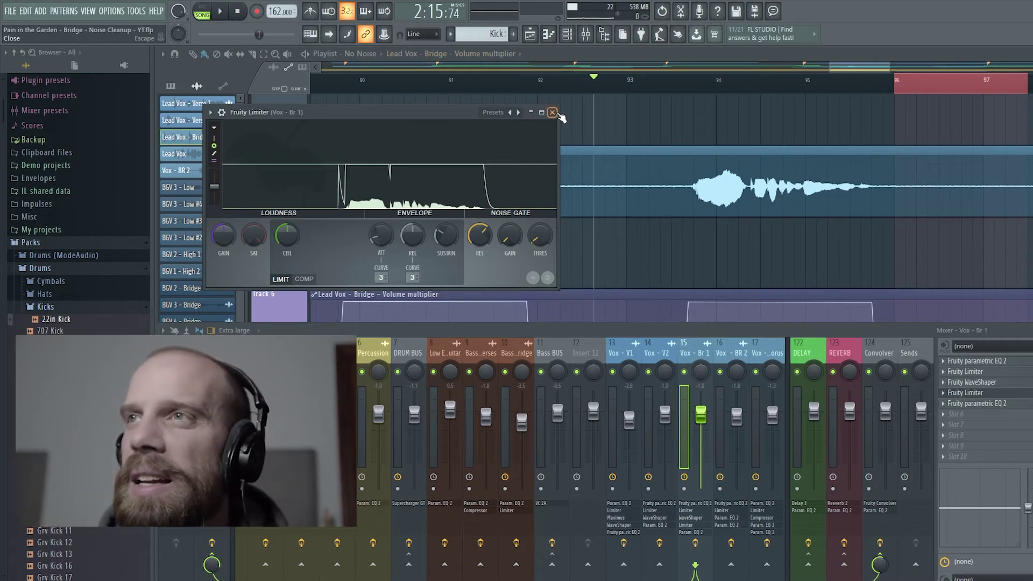
left_click(552, 113)
- Hide the mixer and open the Lead Vox - Bridge sample in Edison via Edit sample
key("F9")
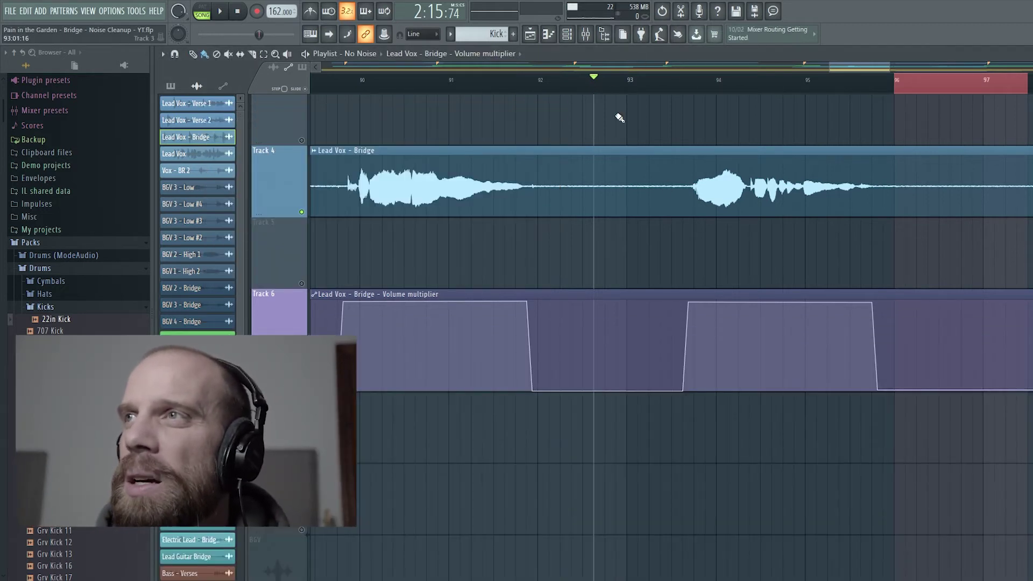
mouse_move(829, 67)
left_mouse_down()
mouse_move(767, 67)
mouse_move(812, 78)
left_mouse_up()
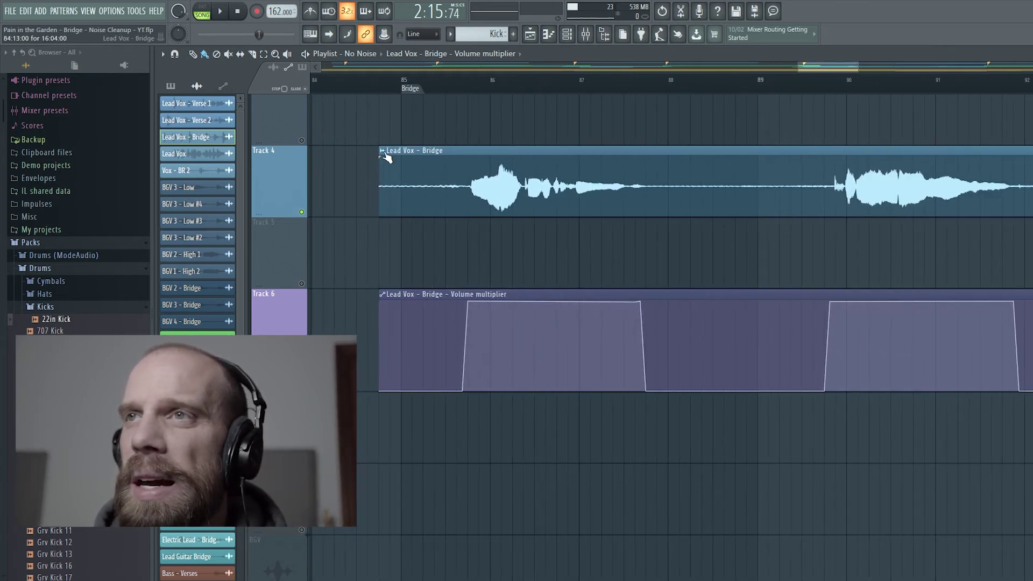
left_click(383, 151)
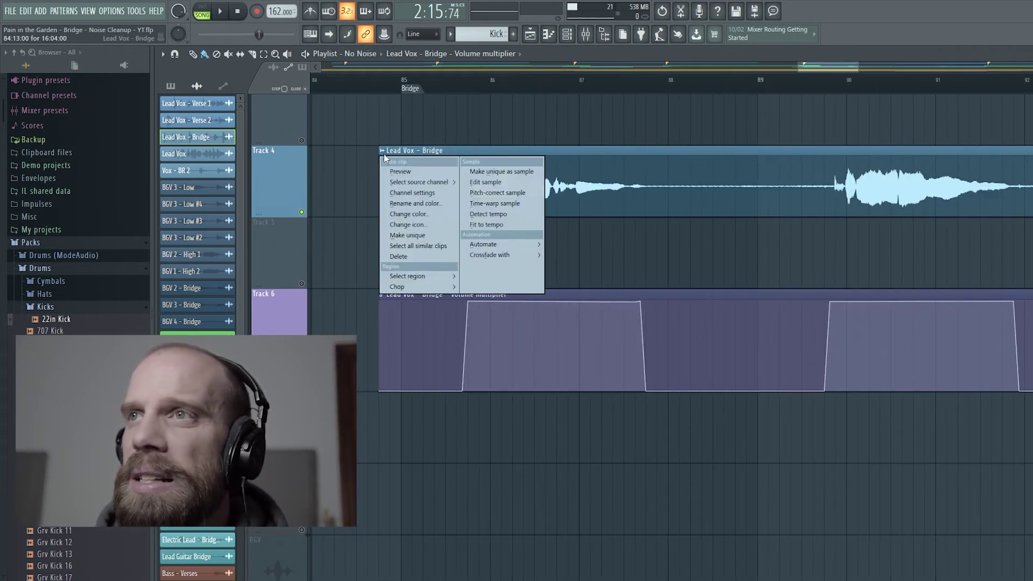
left_click(485, 182)
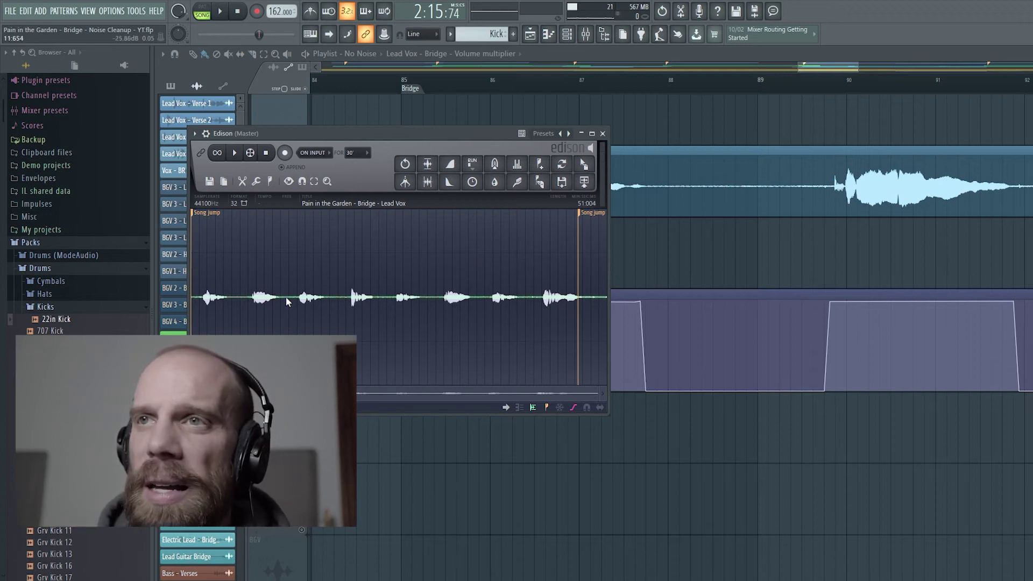
- Enlarge Edison, zoom in, and select and play a silent noise-only gap between phrases
left_click_drag(393, 135, 361, 85)
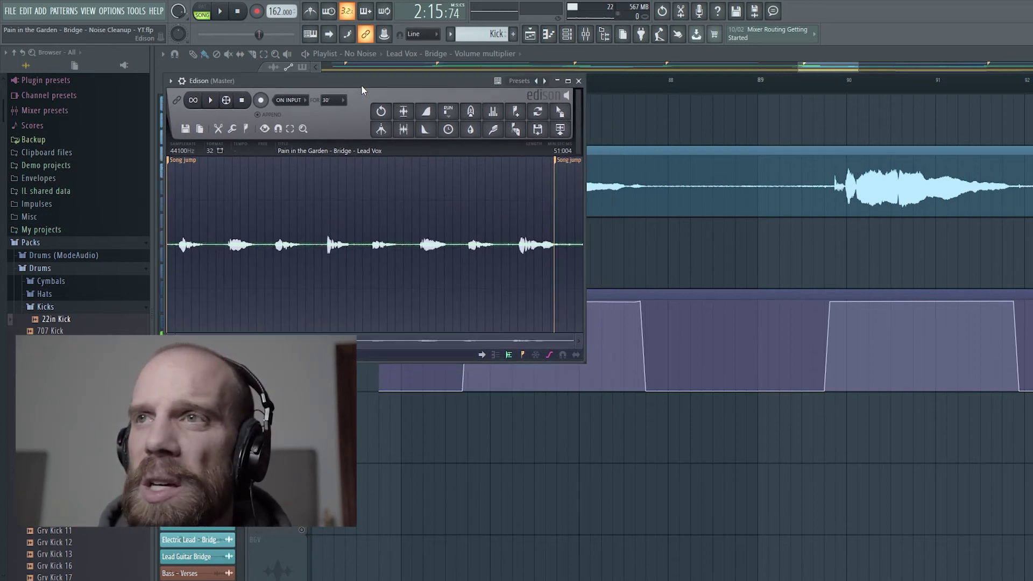
left_click_drag(586, 362, 969, 579)
scroll(567, 355, "up", 8)
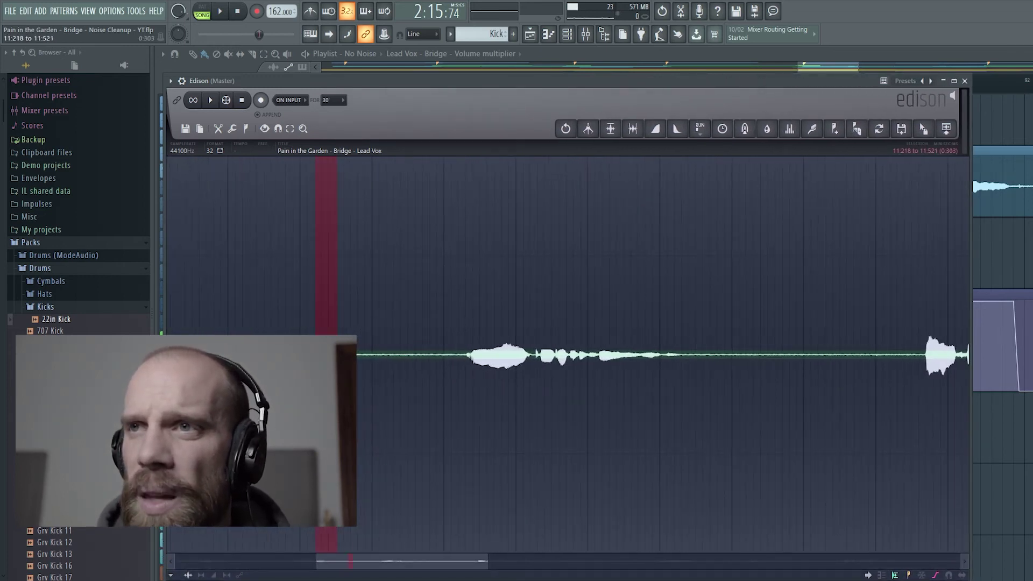
left_click_drag(337, 354, 364, 354)
key("space")
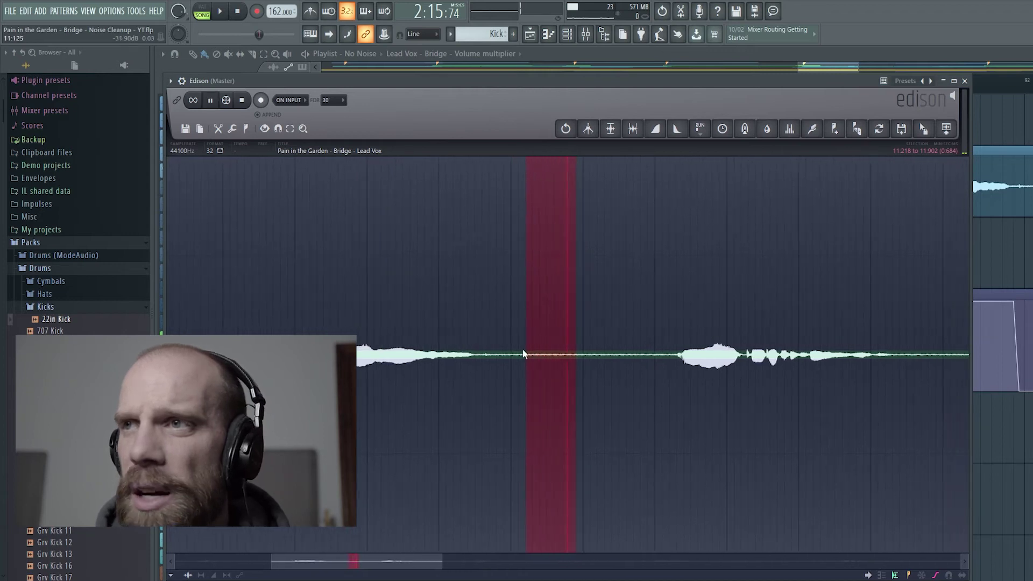
- Stop playback and run Edison's Acquire noise profile on the selected gap
key("space")
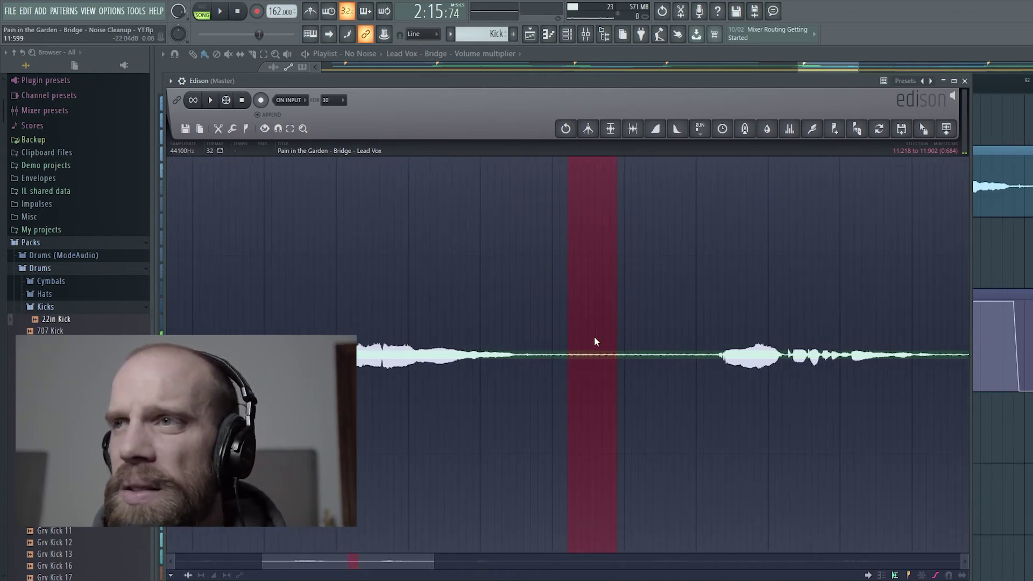
left_click(233, 129)
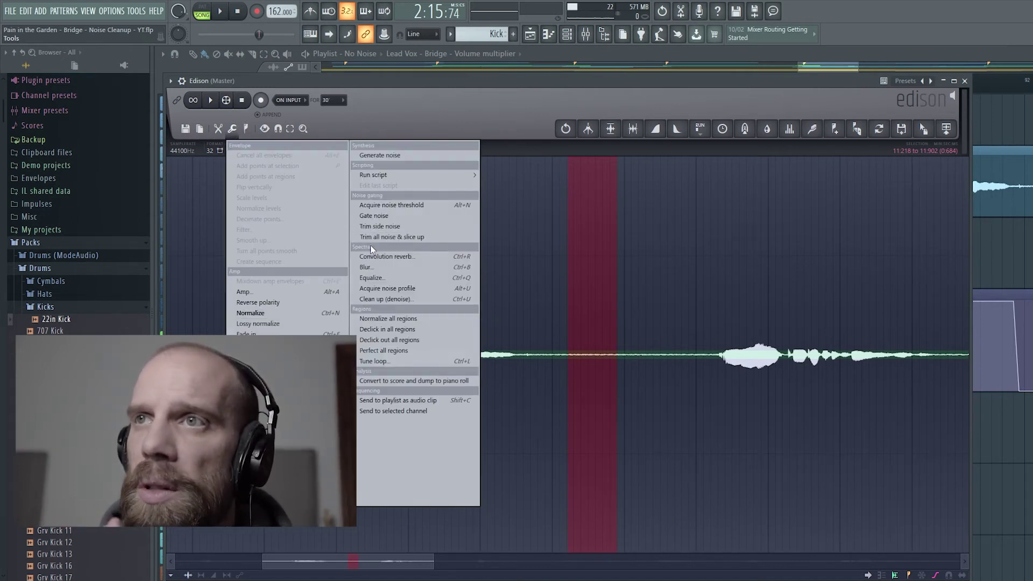
left_click(382, 289)
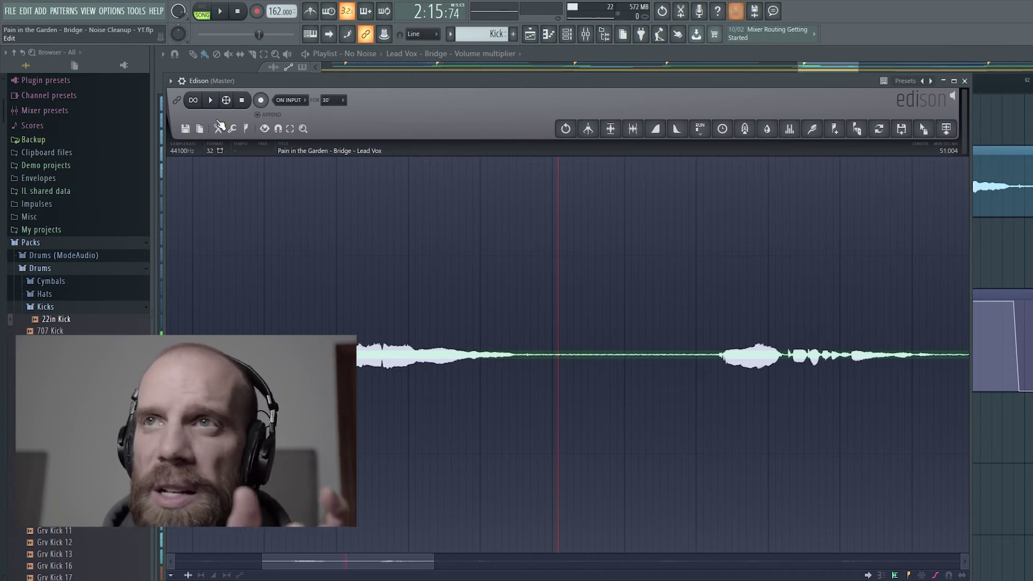
- Apply Edison's Clean up (denoise) to the whole bridge vocal and accept it
left_click(233, 129)
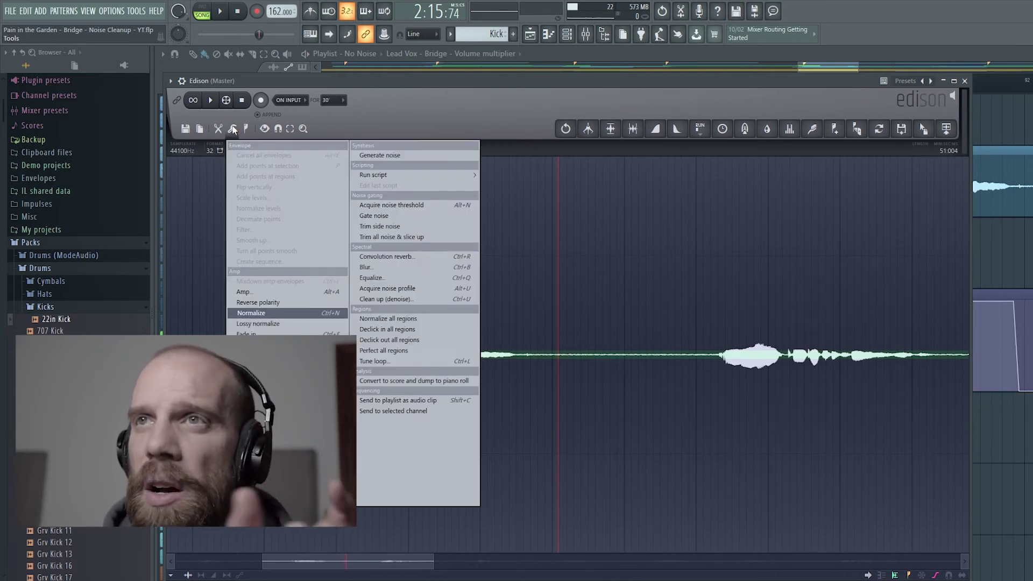
left_click(235, 128)
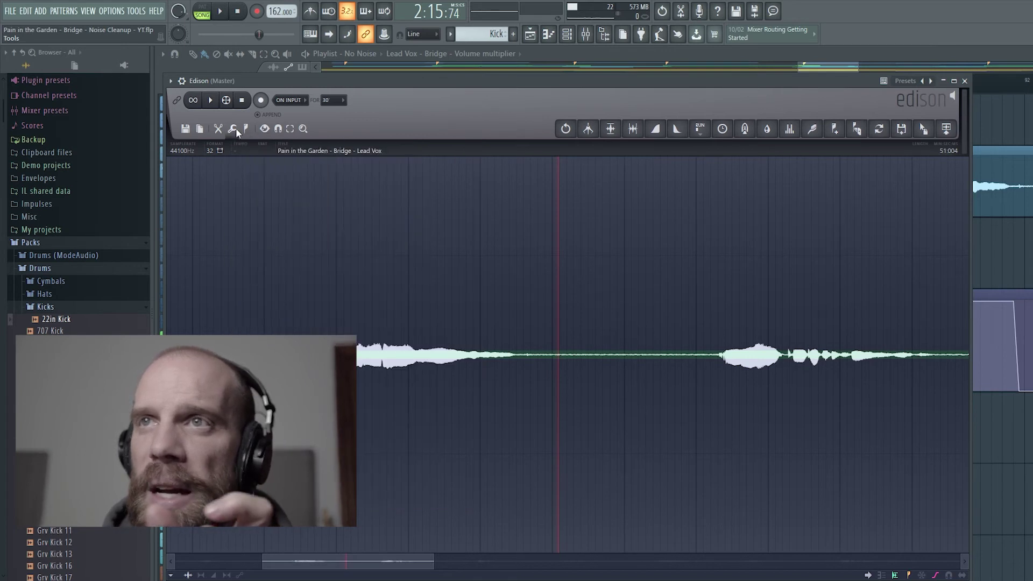
left_click(236, 128)
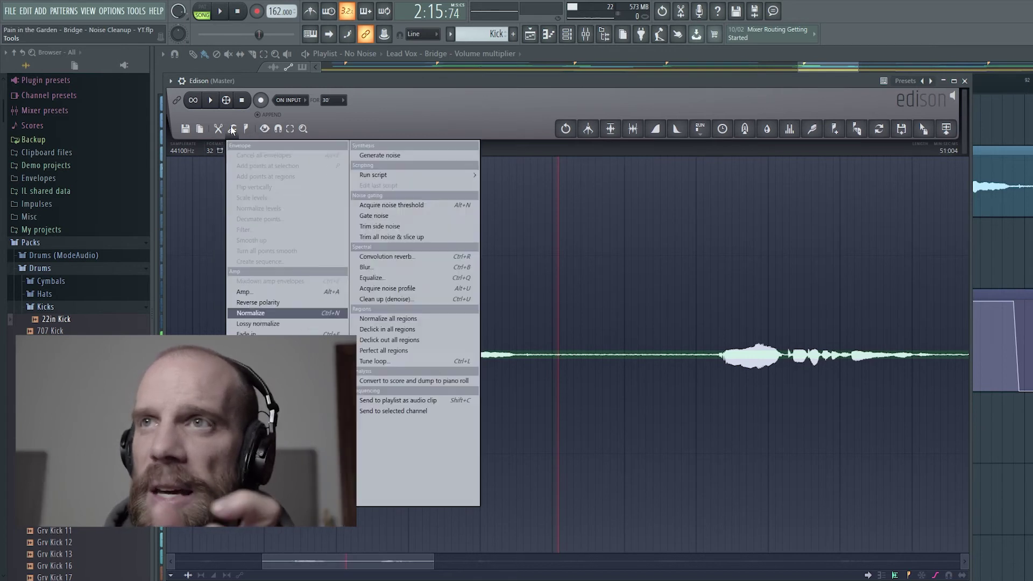
left_click(372, 300)
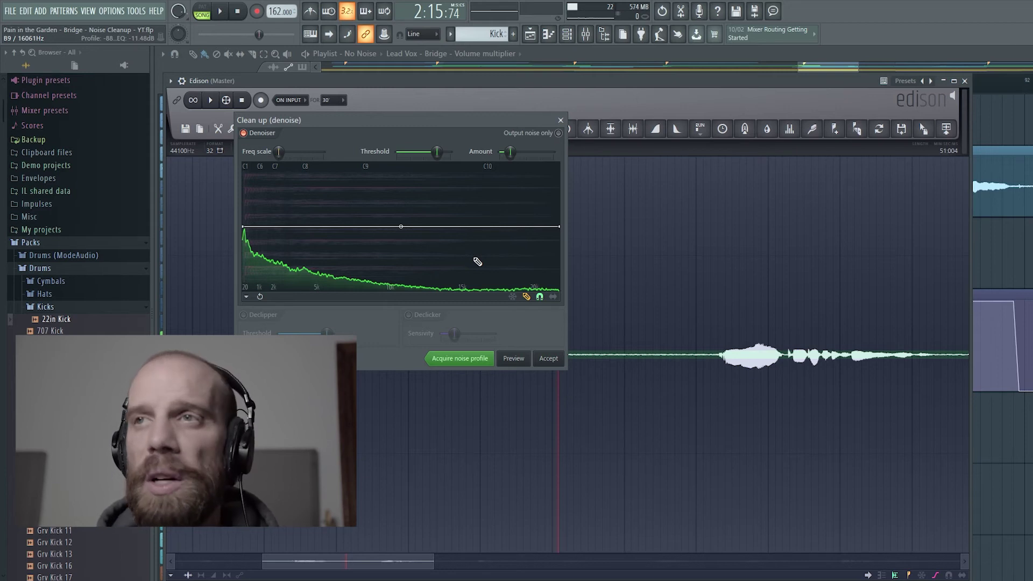
left_click(549, 359)
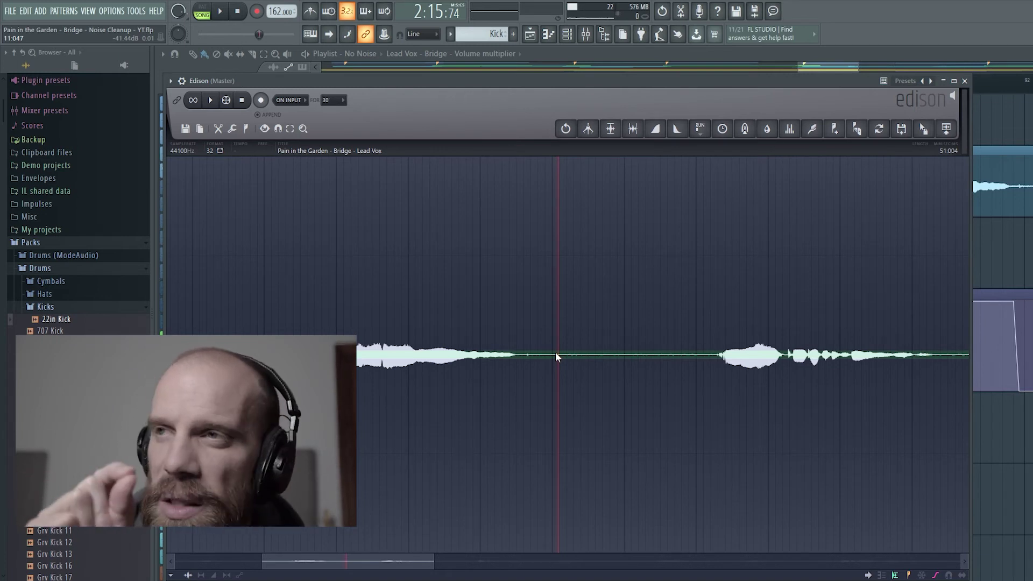
left_click(186, 129)
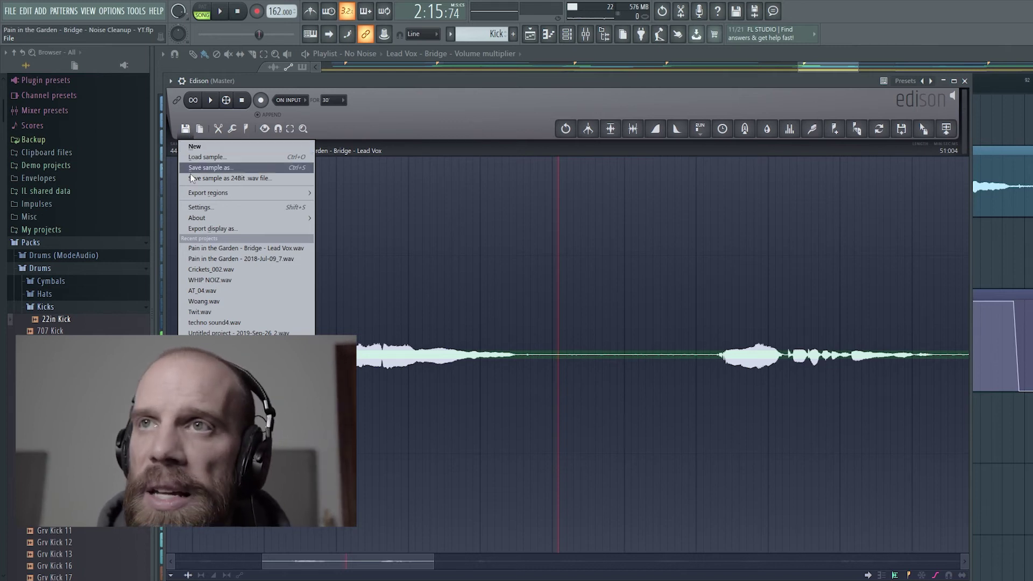
left_click(206, 168)
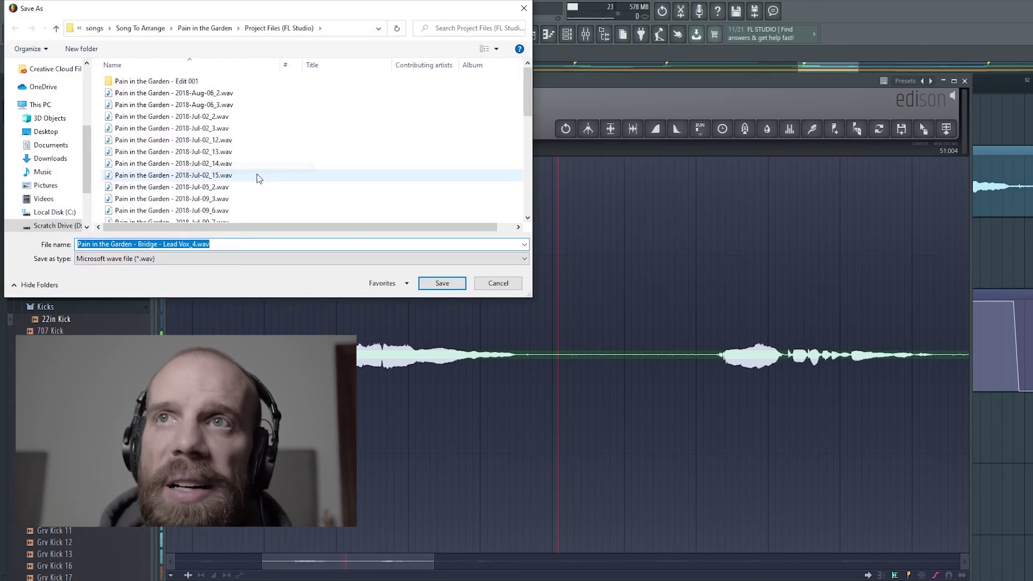
scroll(227, 163, "down", 10)
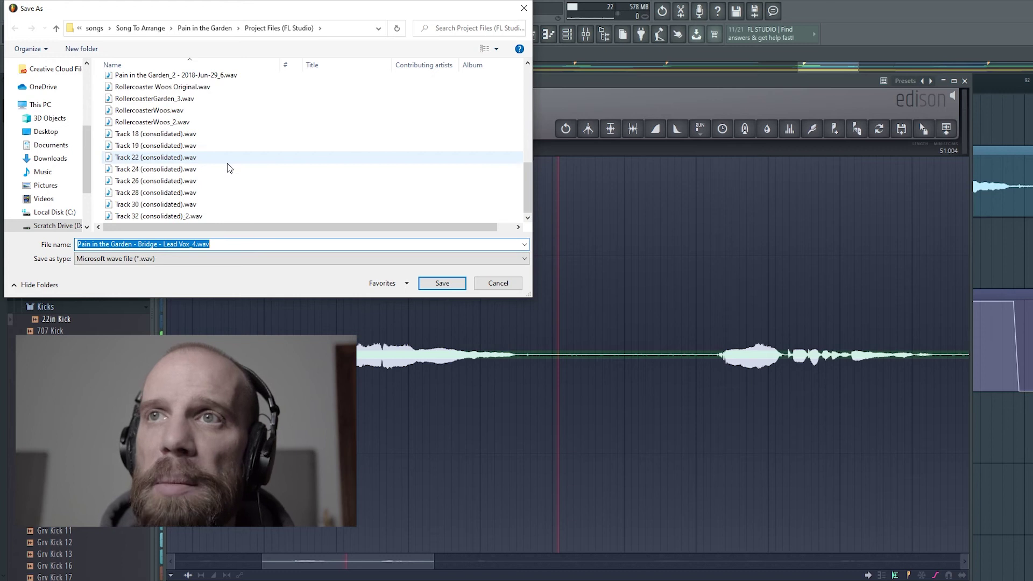
scroll(226, 173, "up", 4)
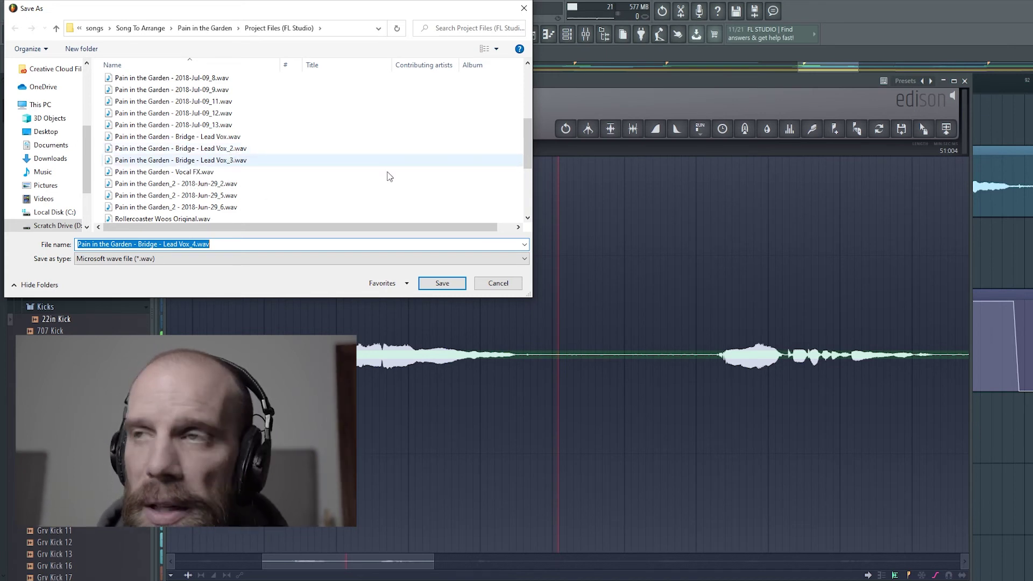
left_click(510, 282)
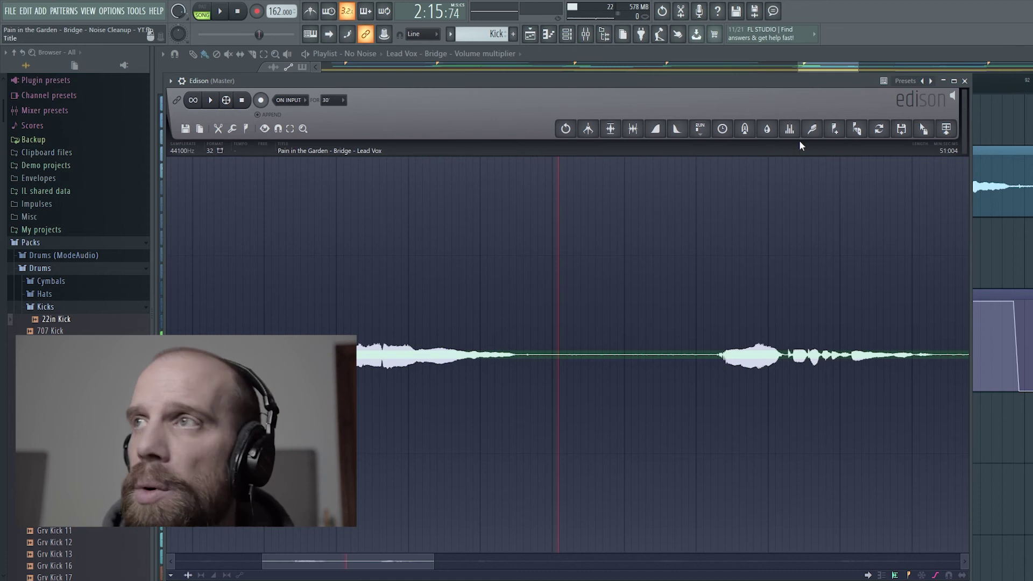
- Close Edison, delete the Edison plugin from master FX slot 1, and hide the mixer
key("Escape")
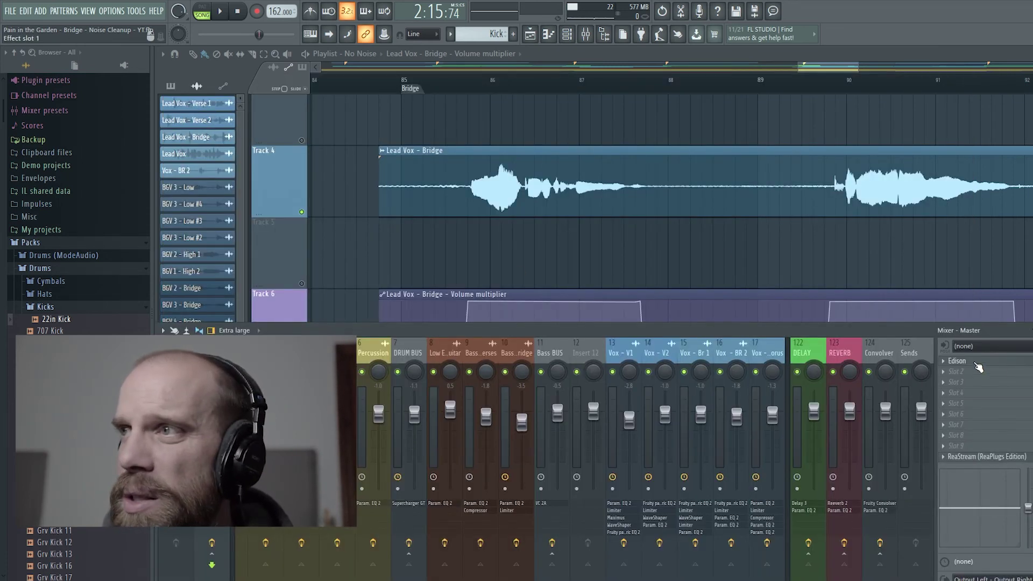
left_click(1011, 366)
left_click(965, 81)
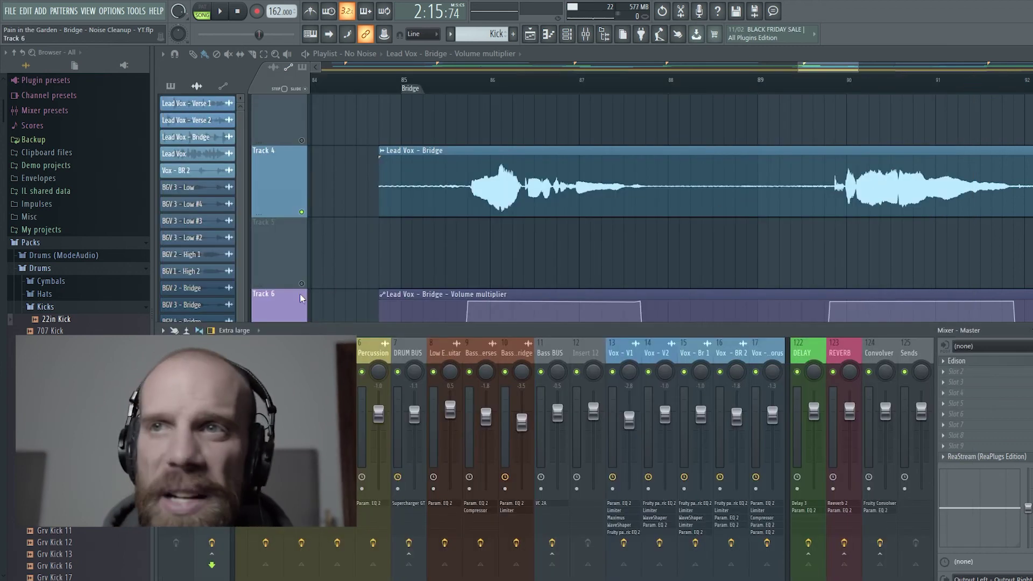
left_click(945, 365)
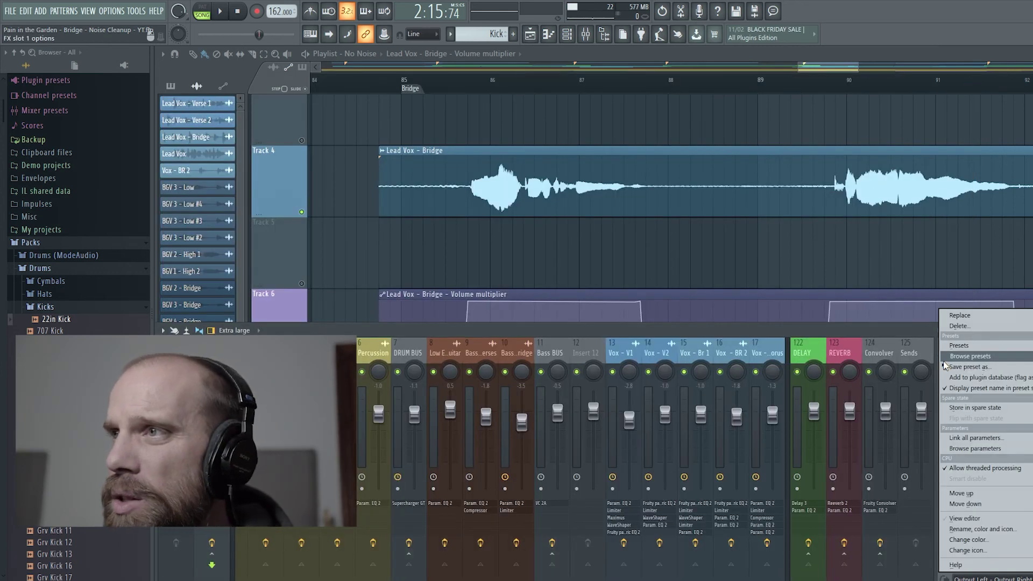
left_click(966, 326)
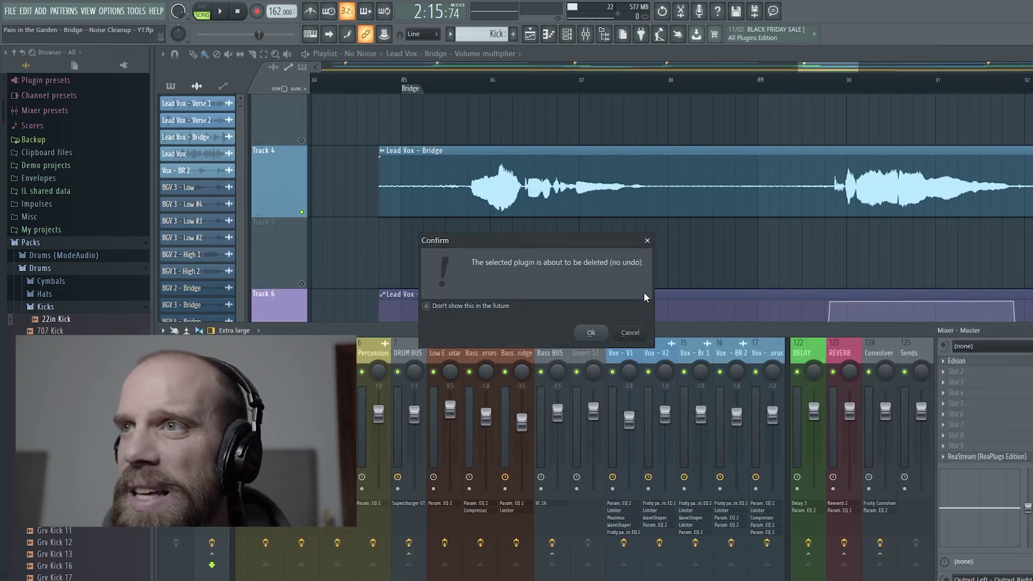
left_click(592, 332)
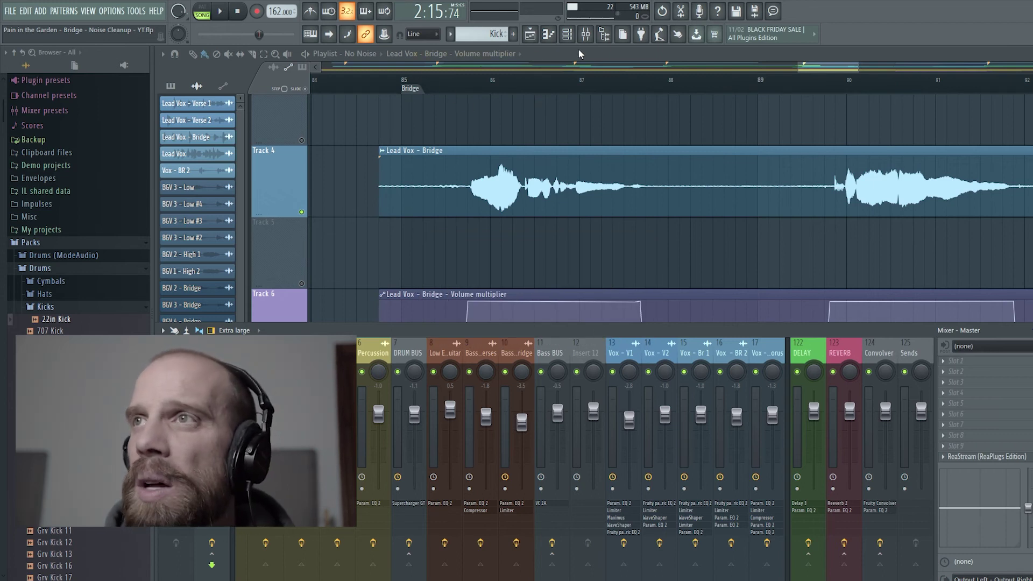
key("F9")
- Open the Lead Vox - Bridge channel settings and load Lead Vox_3.wav as its sample
left_click(398, 151)
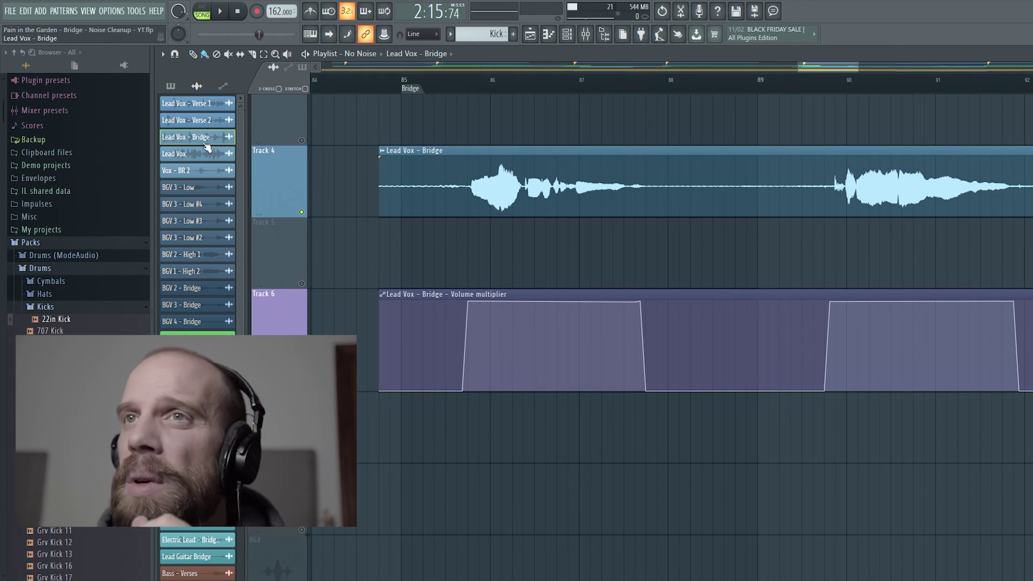
key("F6")
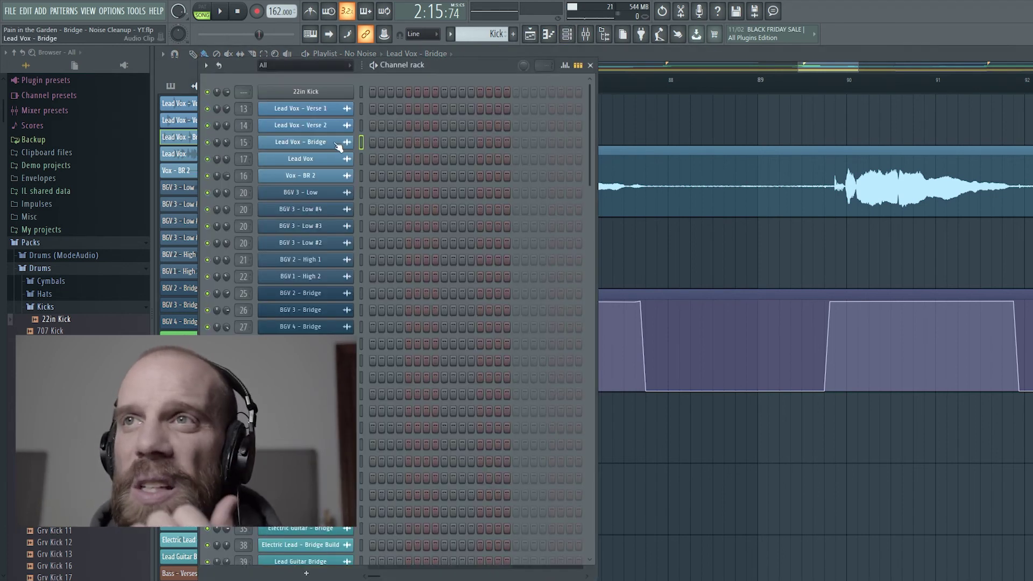
left_click(318, 146)
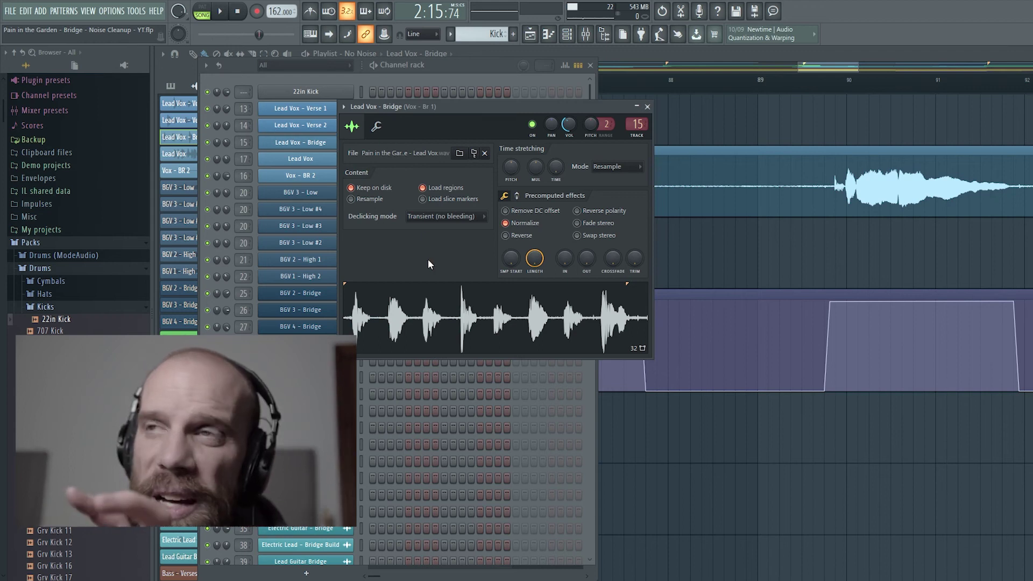
left_click(462, 153)
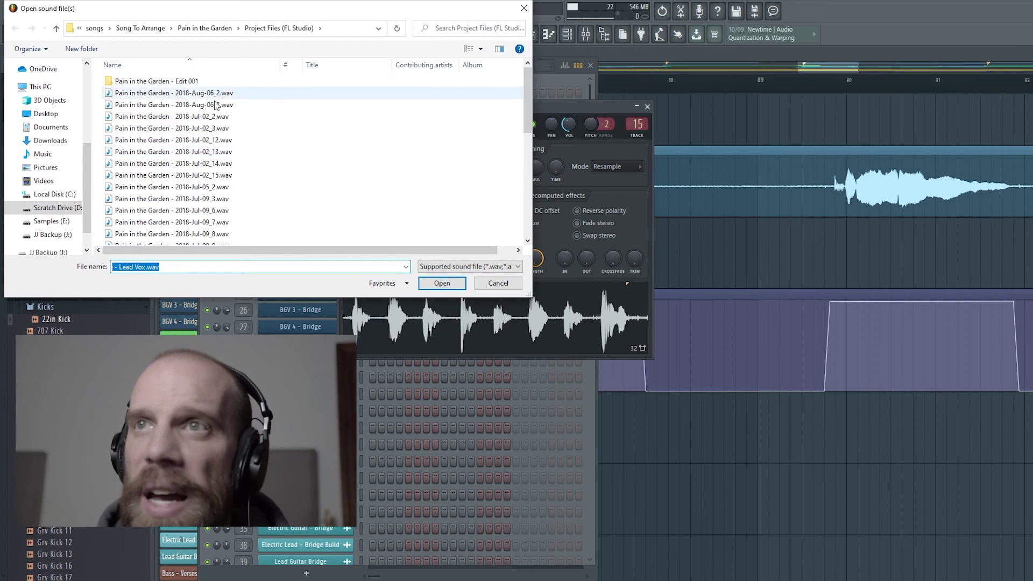
scroll(191, 171, "down", 1)
scroll(191, 171, "down", 3)
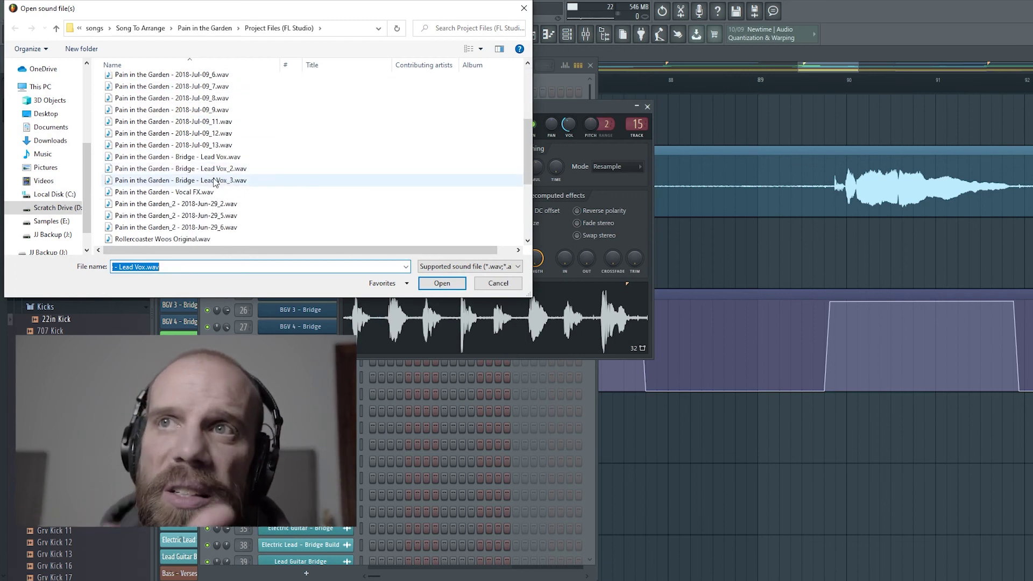
left_click(214, 181)
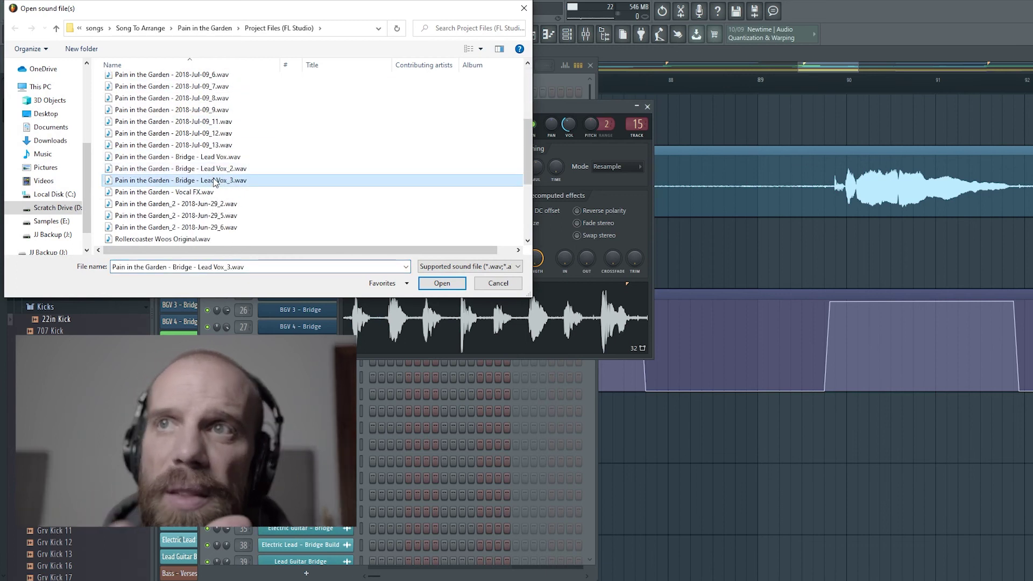
left_click(441, 284)
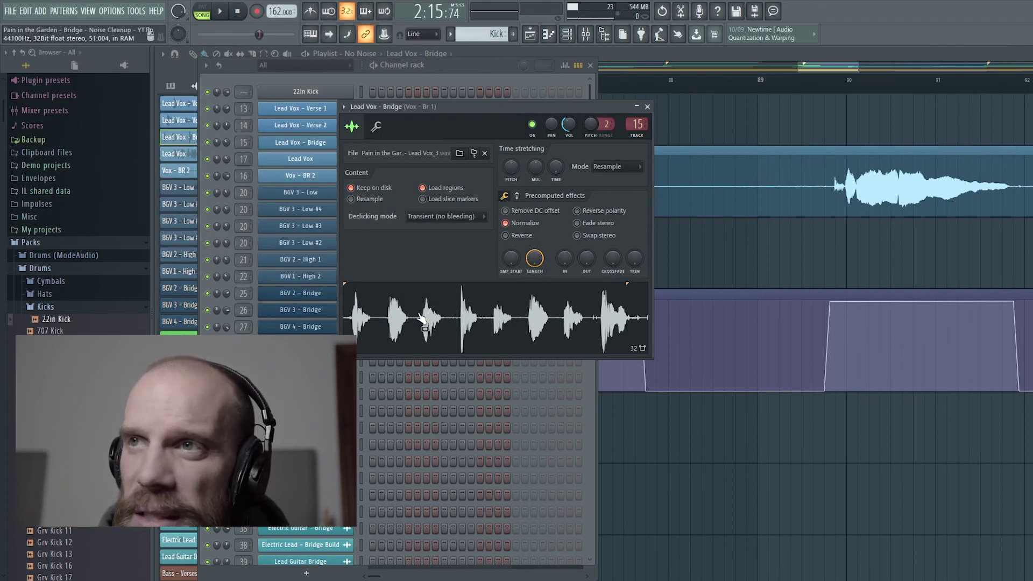
- Reload the sample, ending with Pain in the Garden - Bridge - Lead Vox_3.wav loaded, and close the rack
left_click(460, 153)
scroll(237, 176, "down", 3)
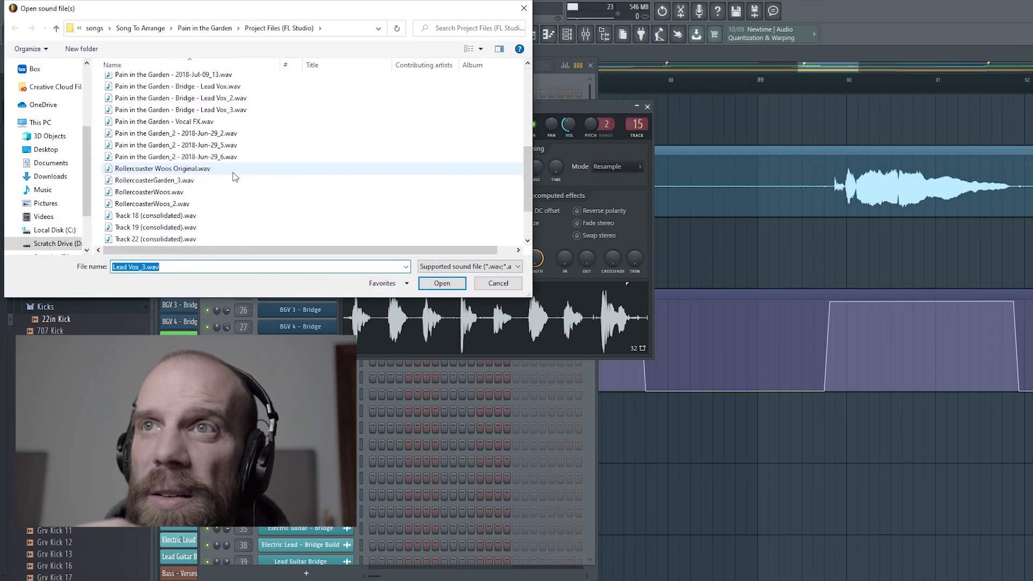
double_click(253, 167)
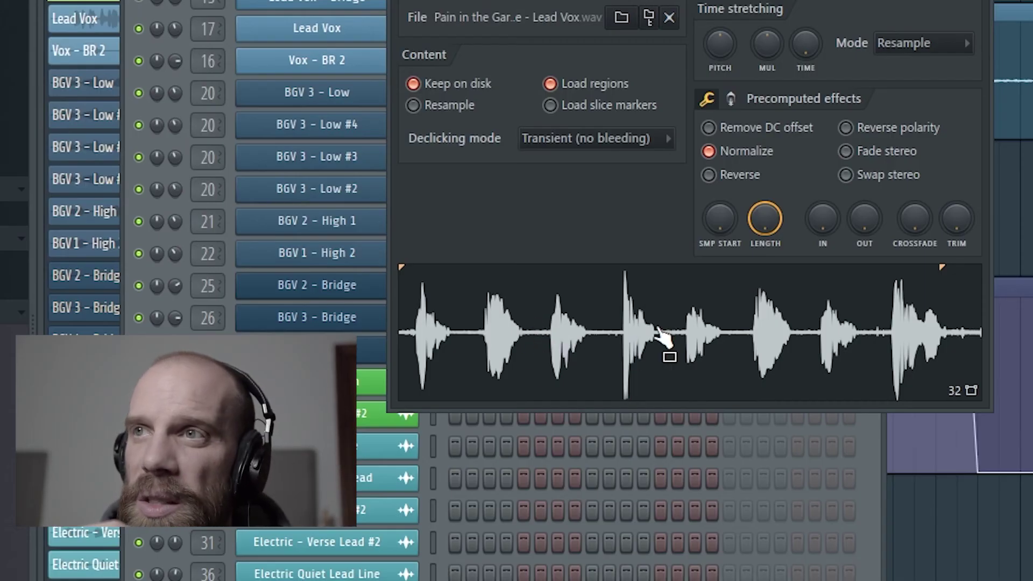
left_click(620, 20)
scroll(182, 48, "down", 2)
scroll(182, 48, "down", 2)
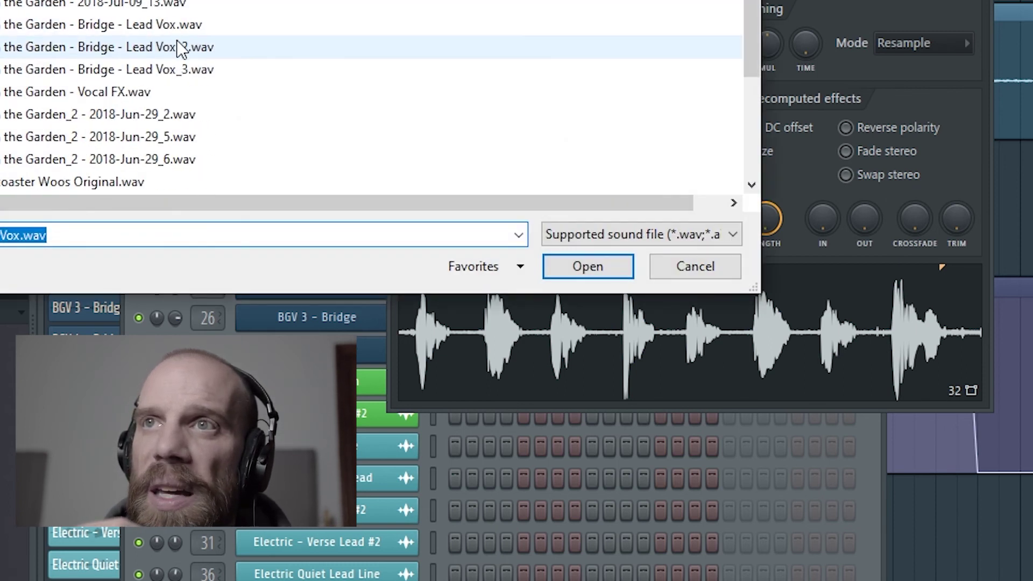
left_click(170, 71)
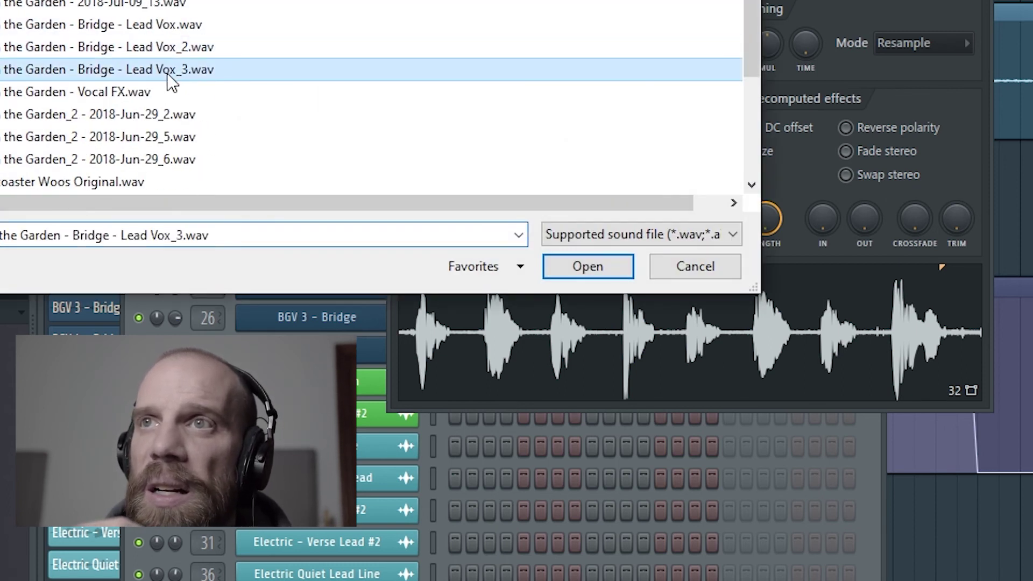
left_click(585, 267)
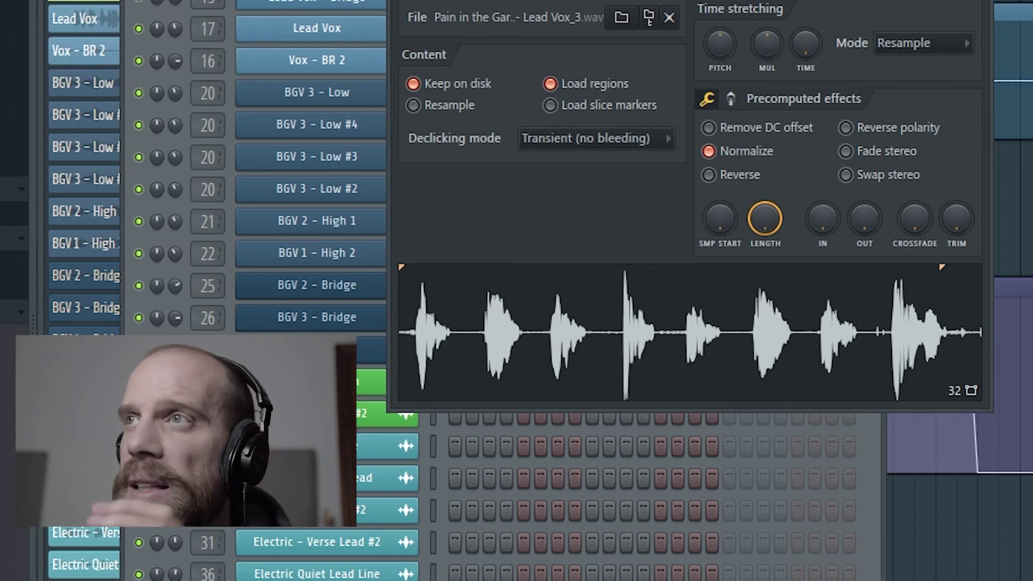
key("F6")
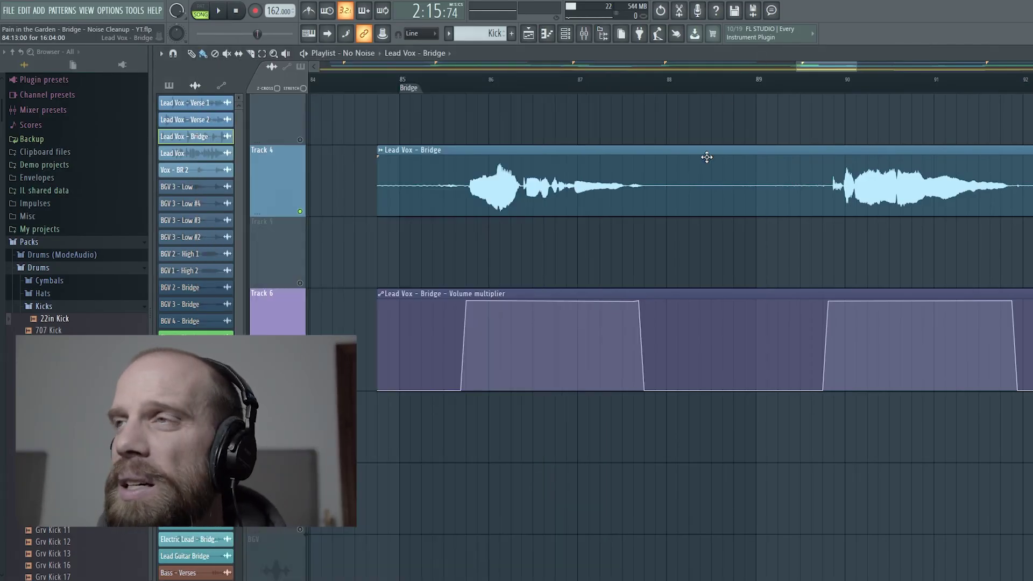
- Zoom out the playlist and play the new bridge vocal from just before bar 94
scroll(705, 157, "down", 5)
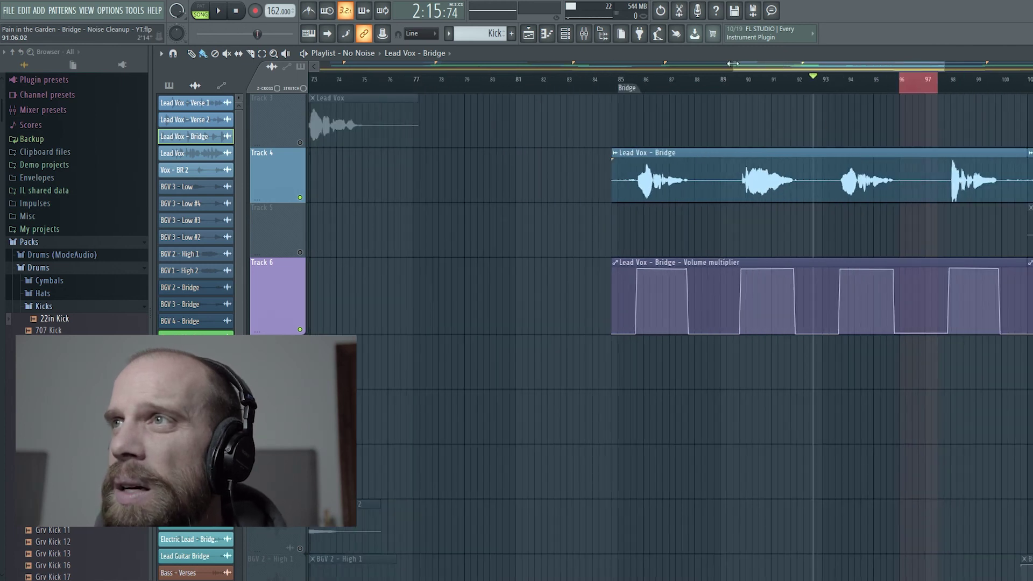
left_click_drag(765, 67, 817, 69)
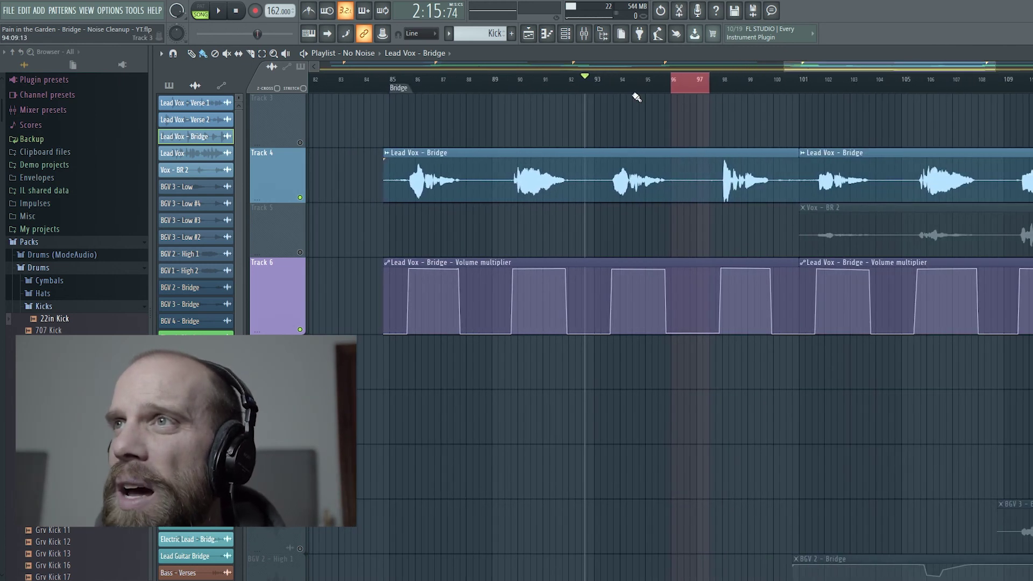
left_click(525, 80)
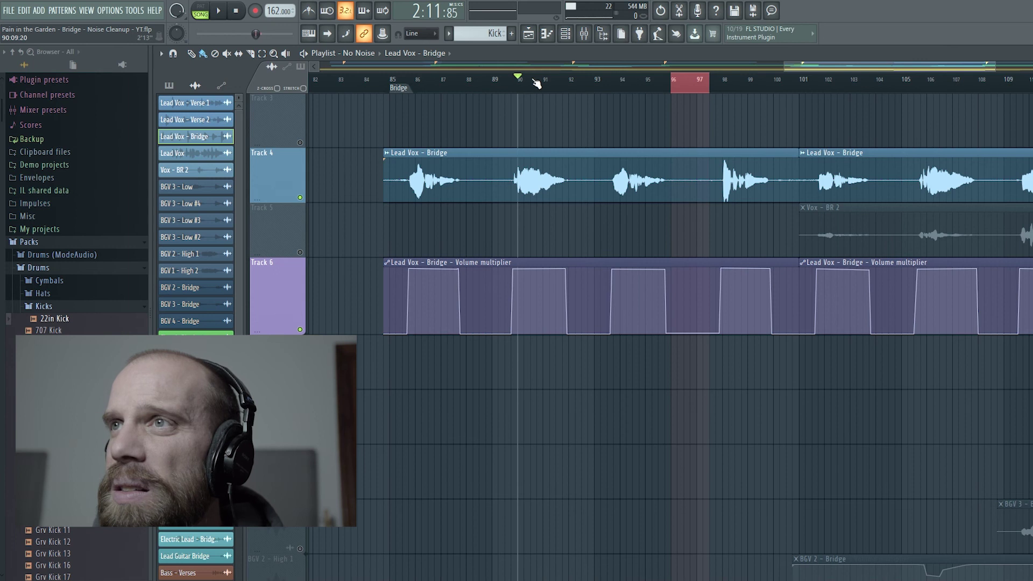
left_click(614, 79)
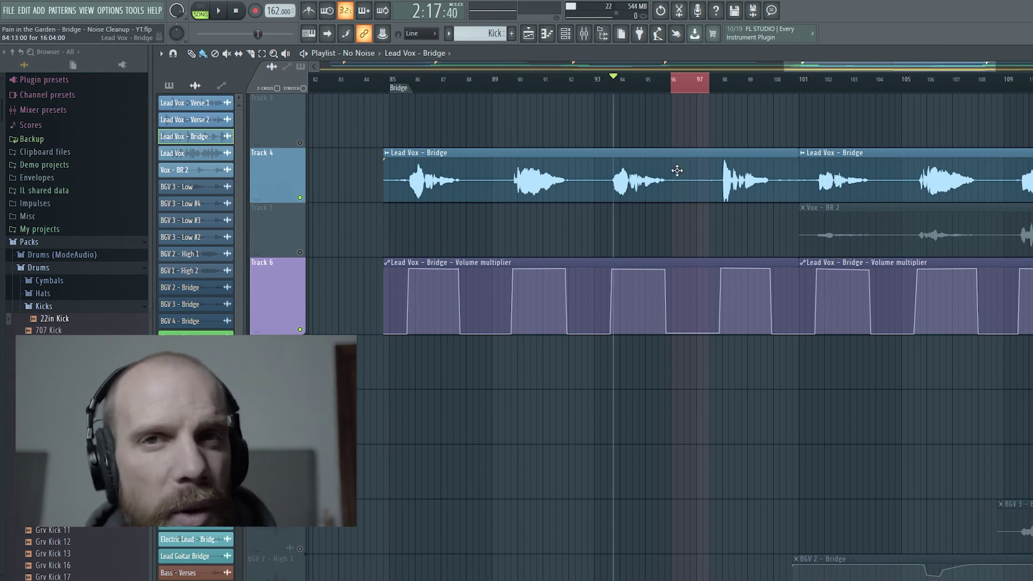
key("space")
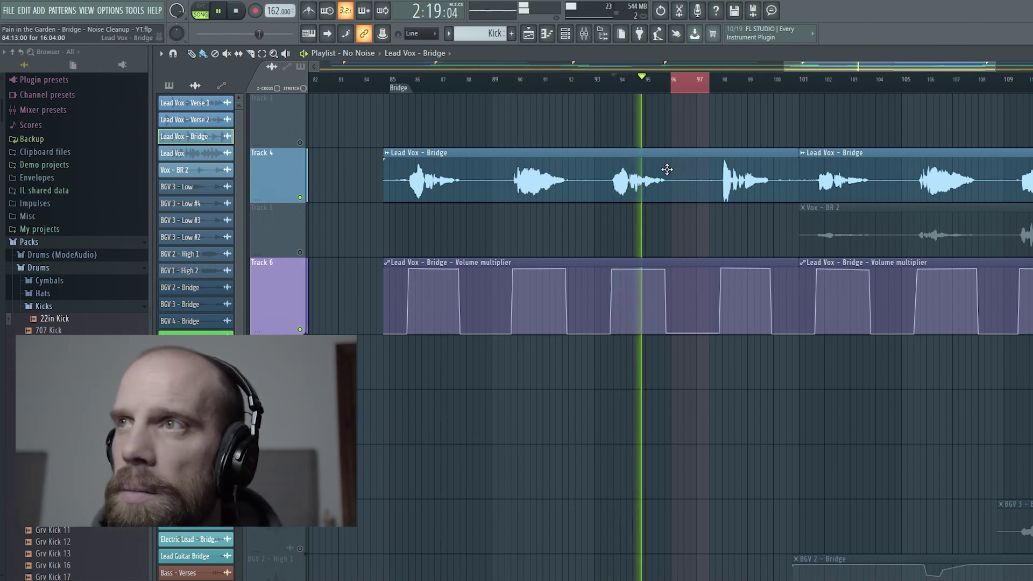
key("space")
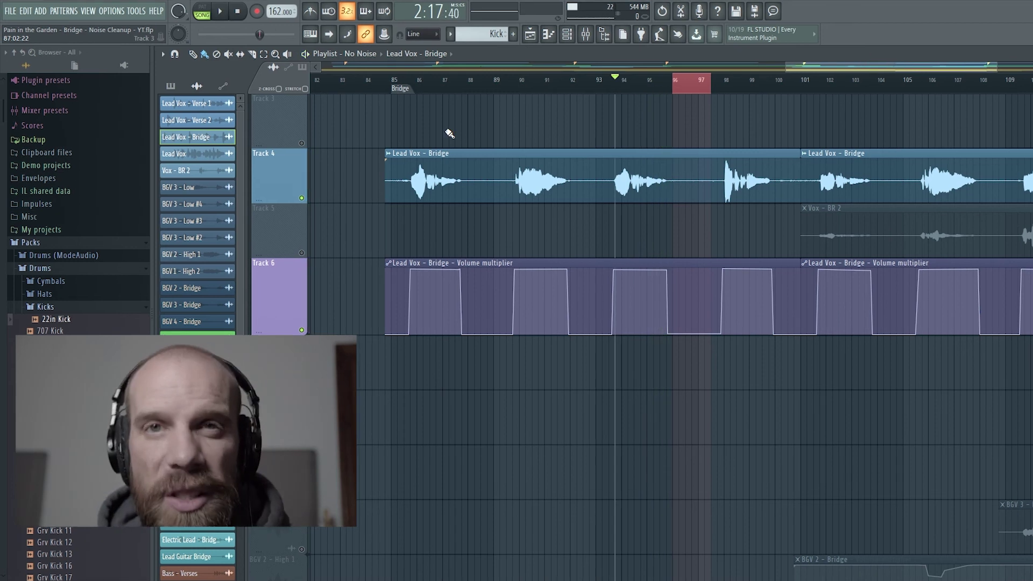